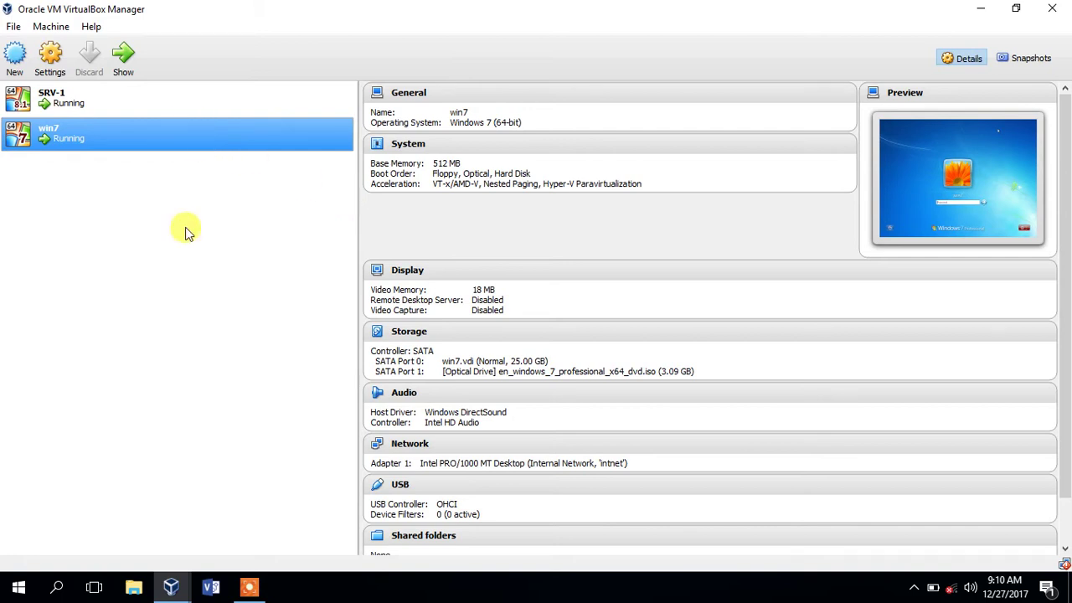
# - Log in to the win7 machine with its password
pyautogui.click(174, 591)
pyautogui.click(351, 512)
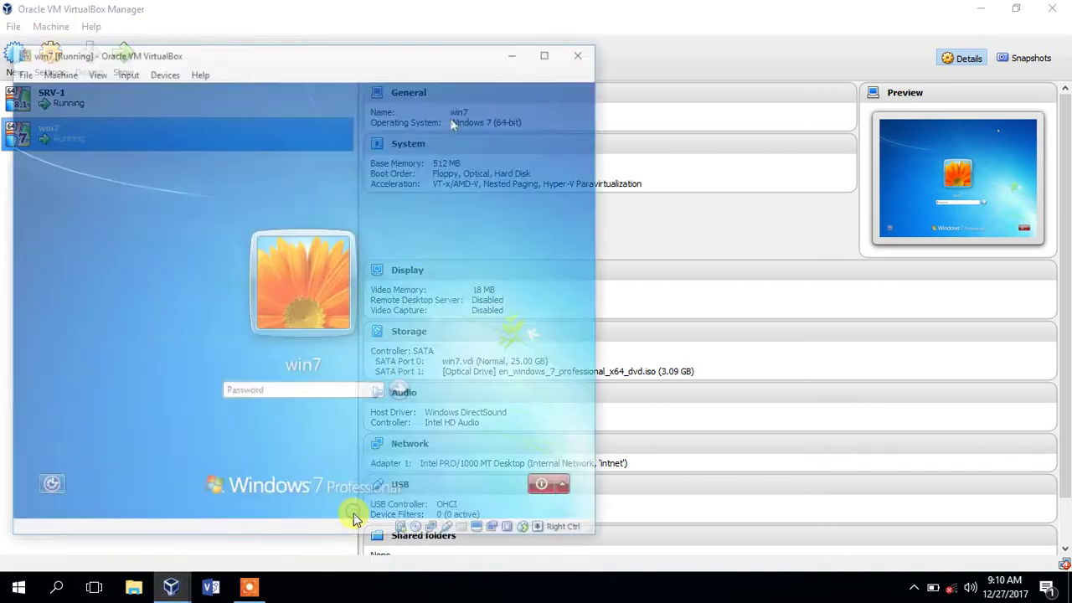
pyautogui.write('12')
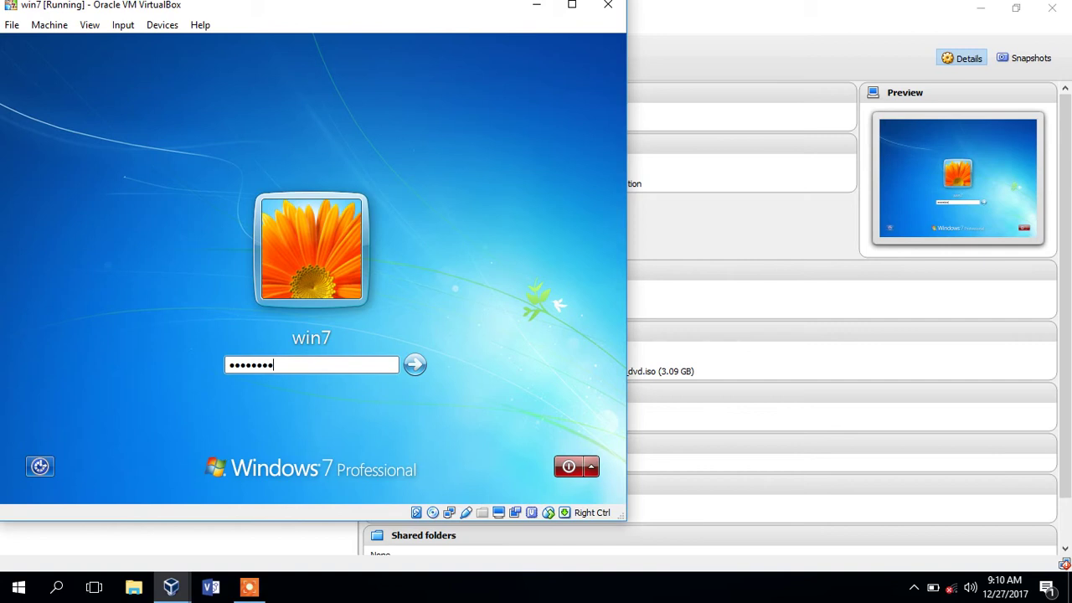
pyautogui.press('Return')
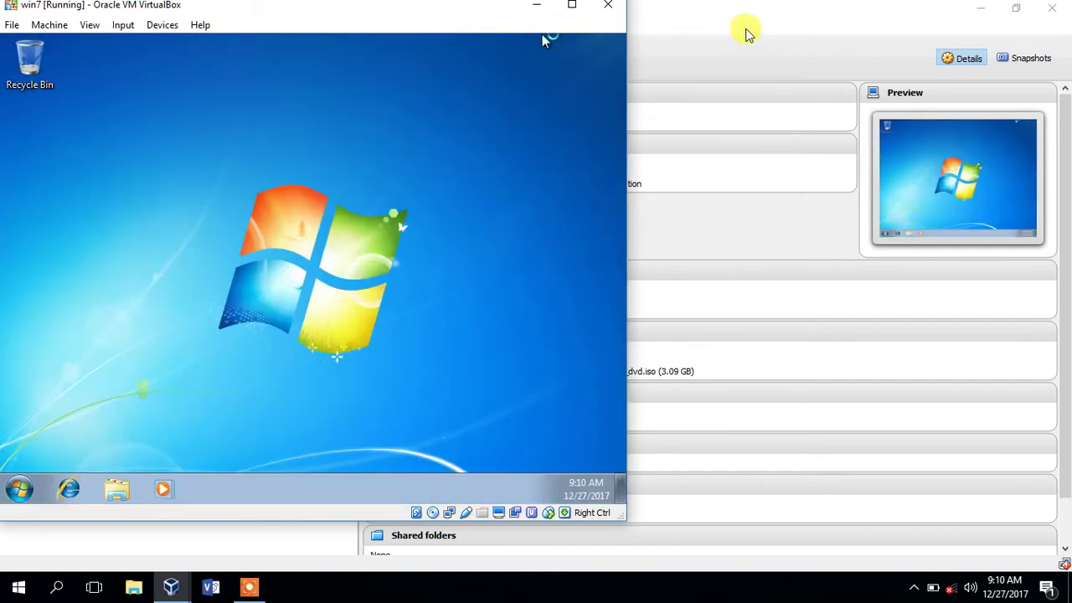
# - Bring up SRV-1 showing the DHCP lease 192.168.1.25 for win7-PC.coc.online
pyautogui.click(742, 30)
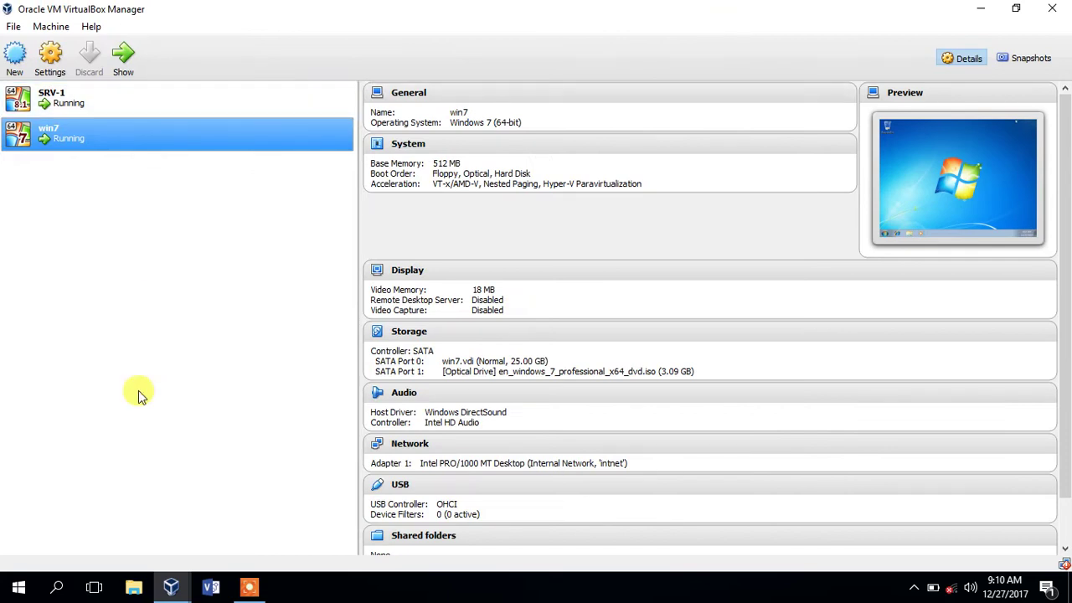
pyautogui.moveTo(177, 583)
pyautogui.click(247, 518)
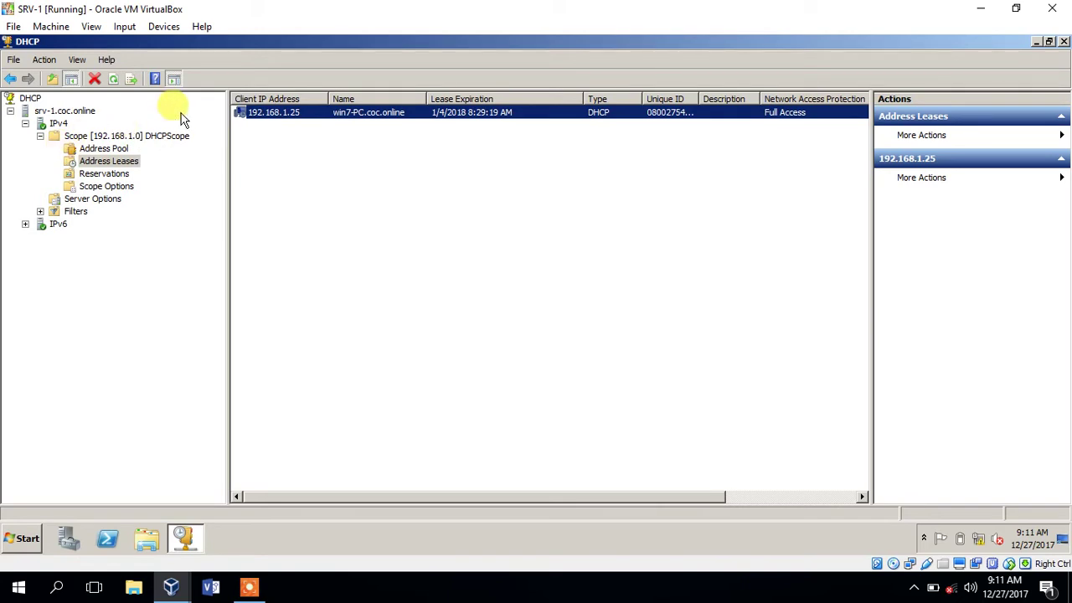
# - On SRV-1, check that coc.online's Computers container is empty, then return to win7
pyautogui.click(70, 542)
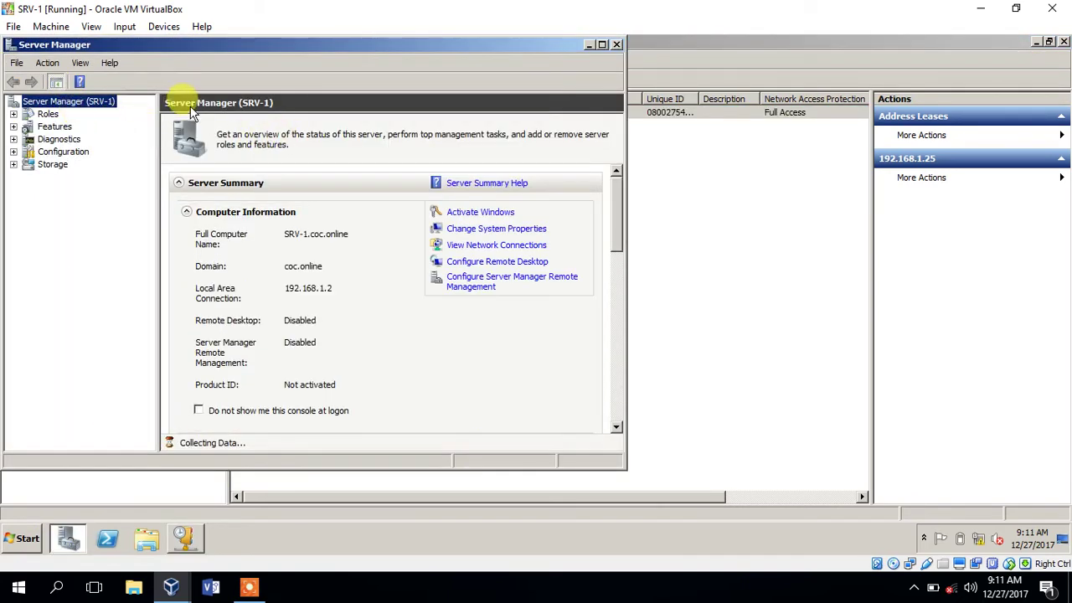
pyautogui.click(25, 536)
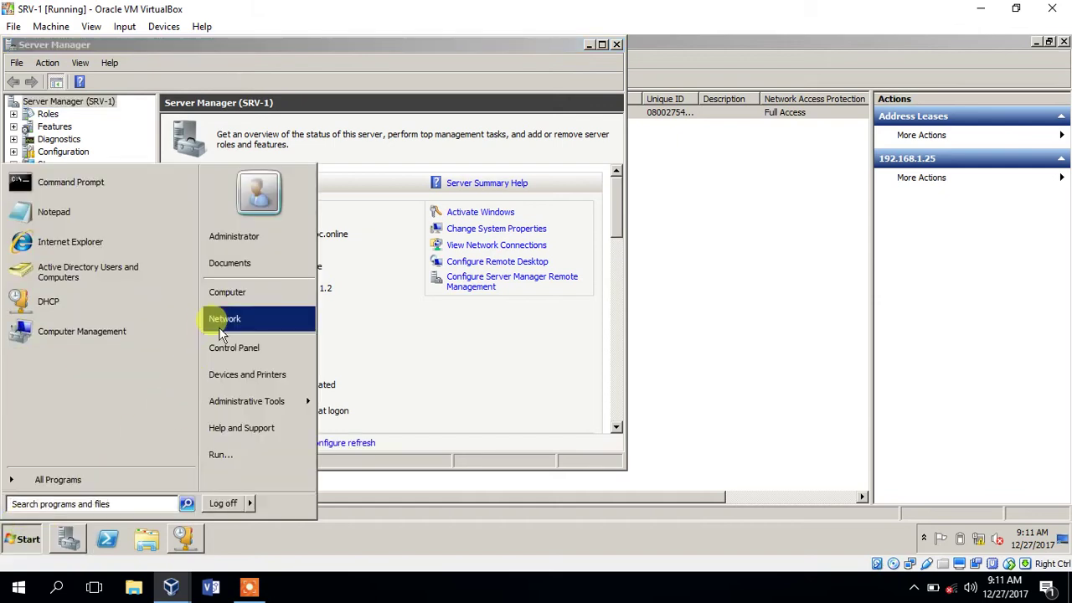
pyautogui.moveTo(243, 401)
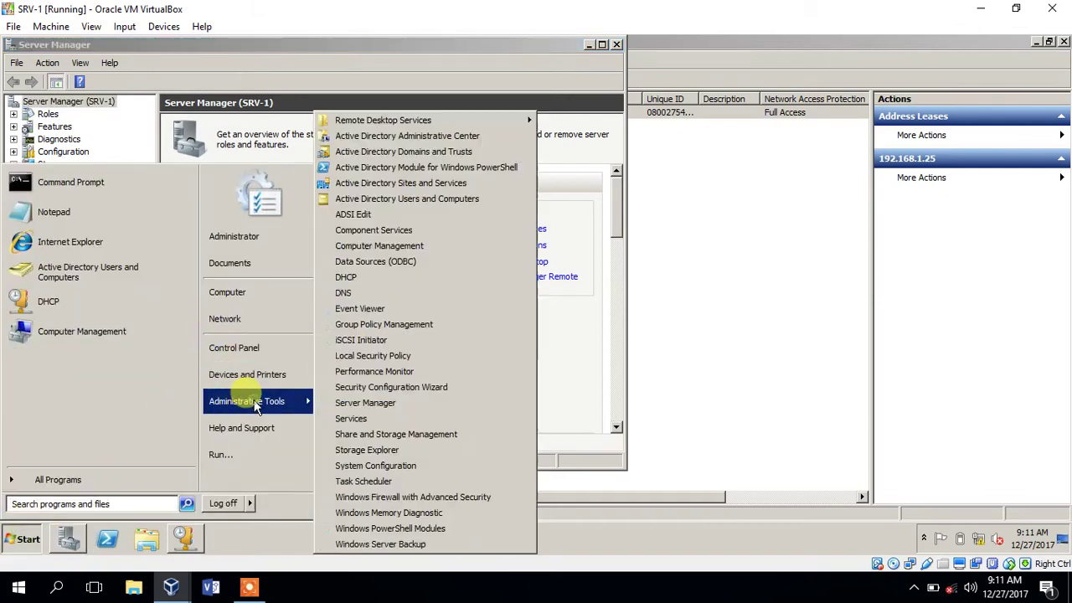
pyautogui.click(409, 198)
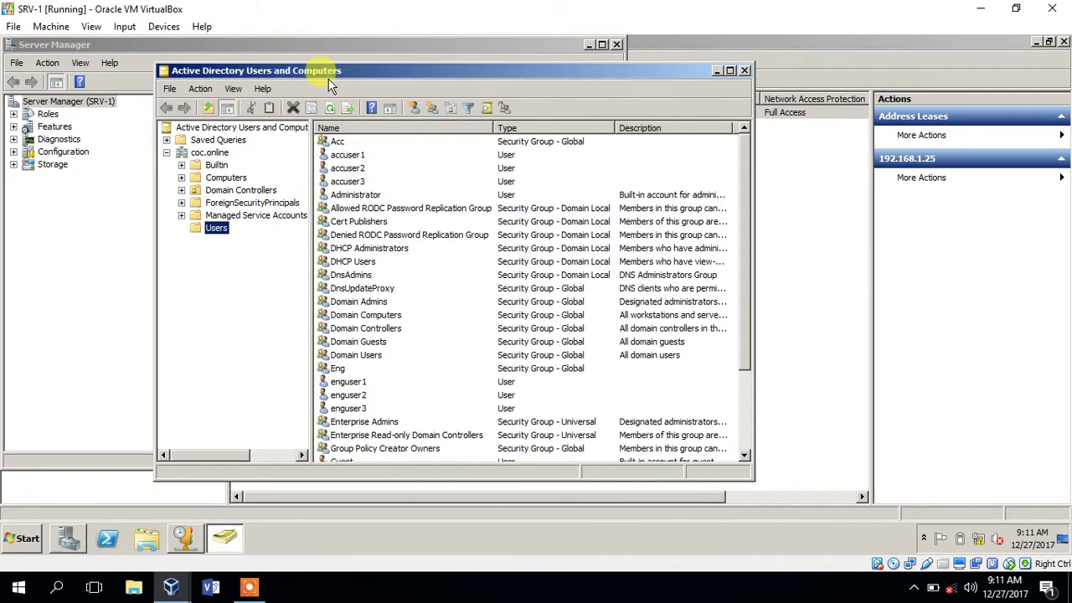
pyautogui.click(224, 178)
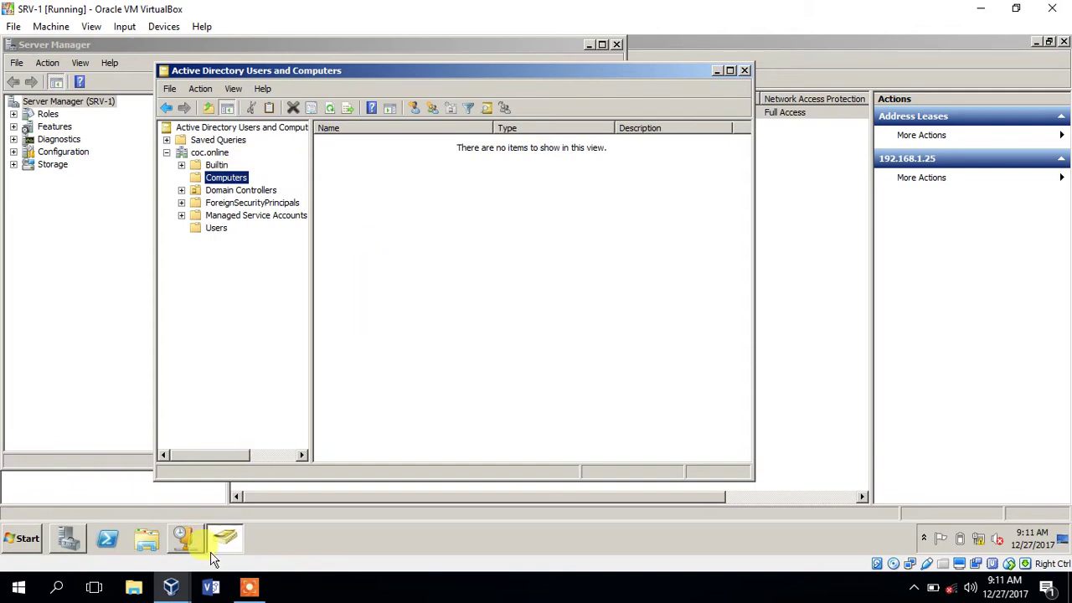
pyautogui.click(176, 588)
pyautogui.click(417, 514)
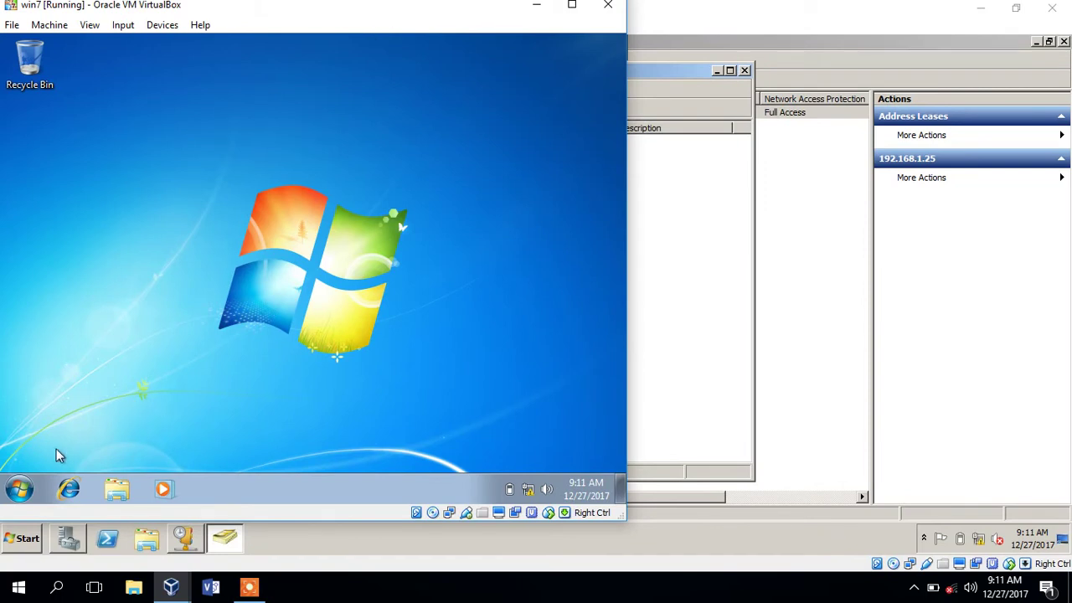
# - Open win7-PC's System Properties from Computer's Properties, showing its WORKGROUP membership
pyautogui.click(23, 487)
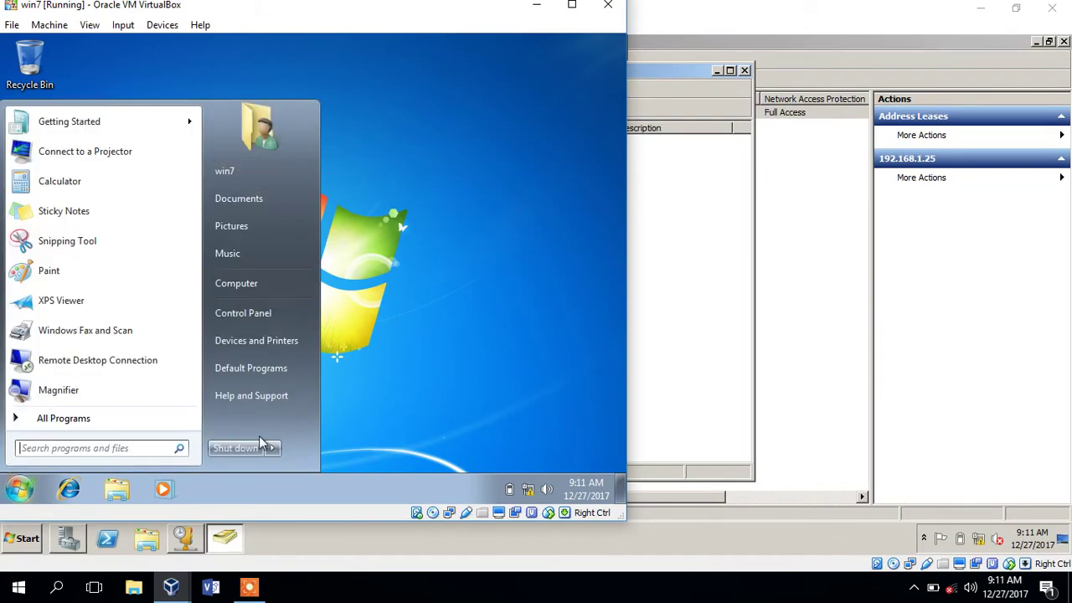
pyautogui.rightClick(251, 287)
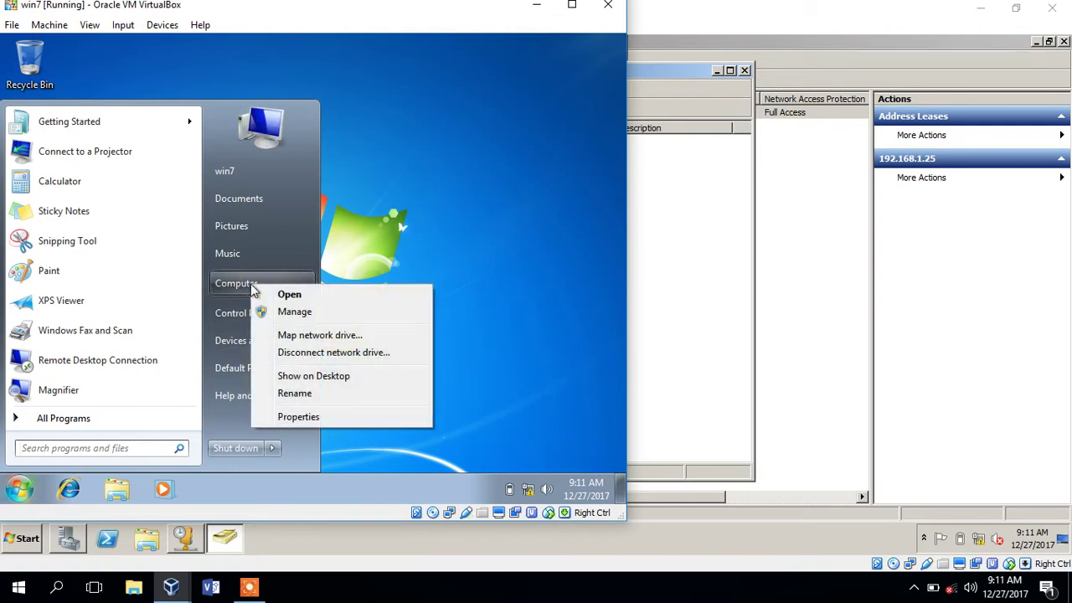
pyautogui.click(326, 418)
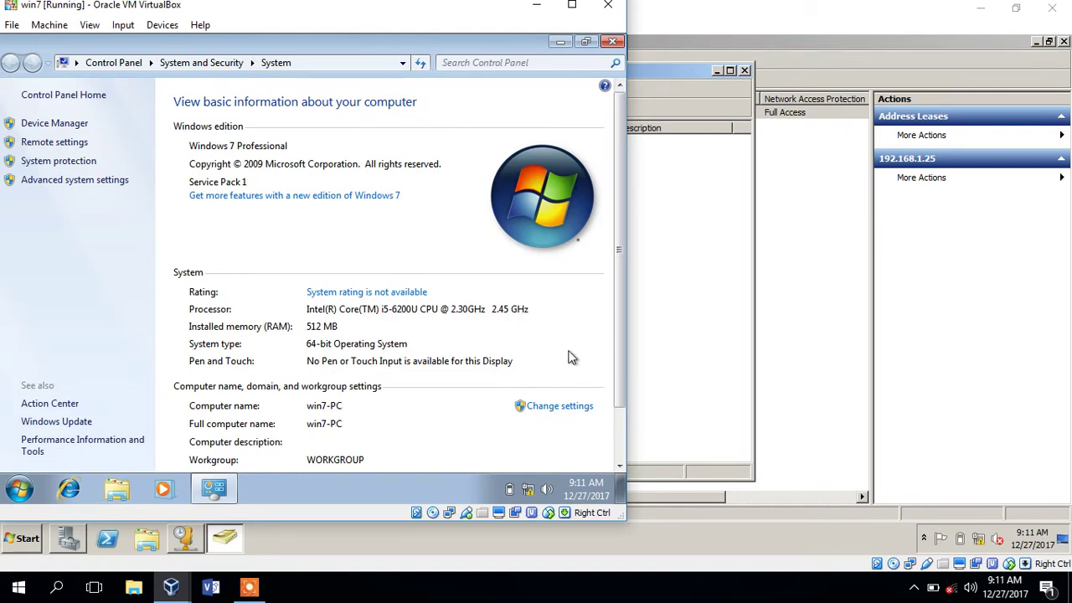
pyautogui.click(558, 410)
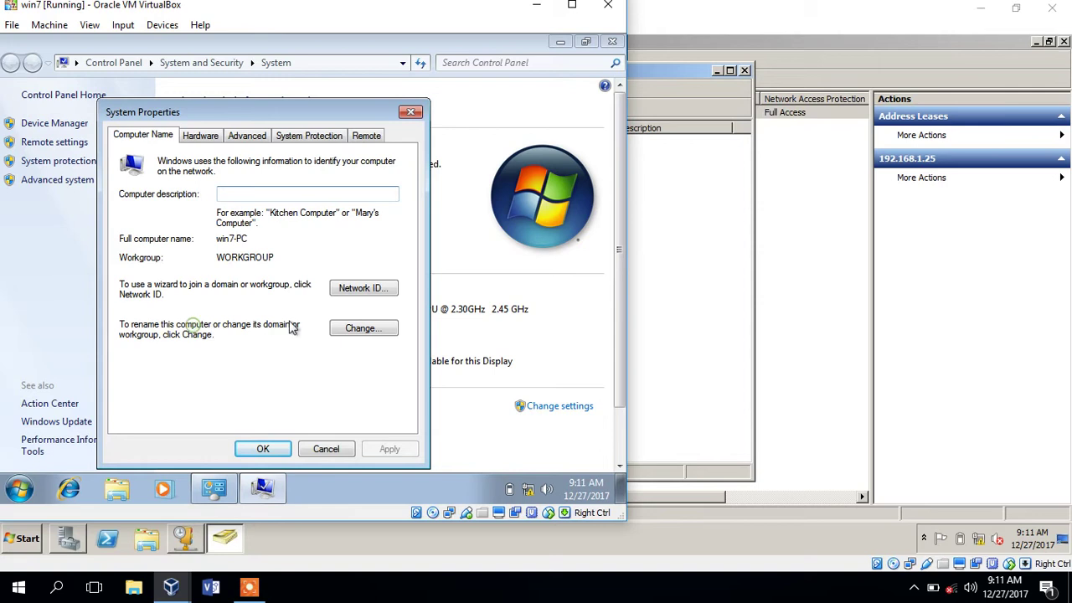
# - Rename the computer from win7-PC to PC-1
pyautogui.click(363, 328)
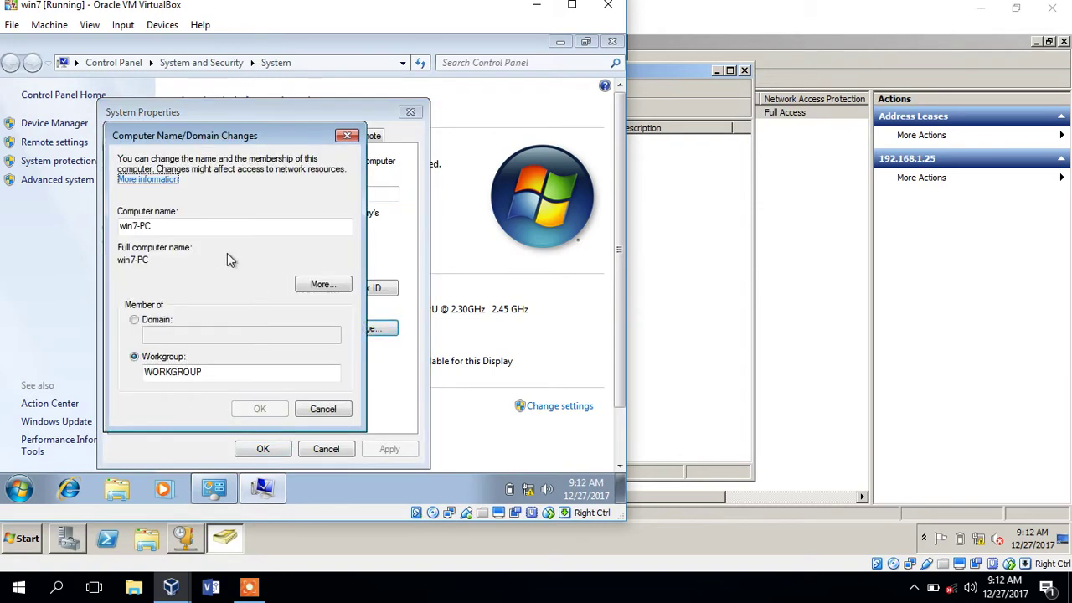
pyautogui.click(166, 225)
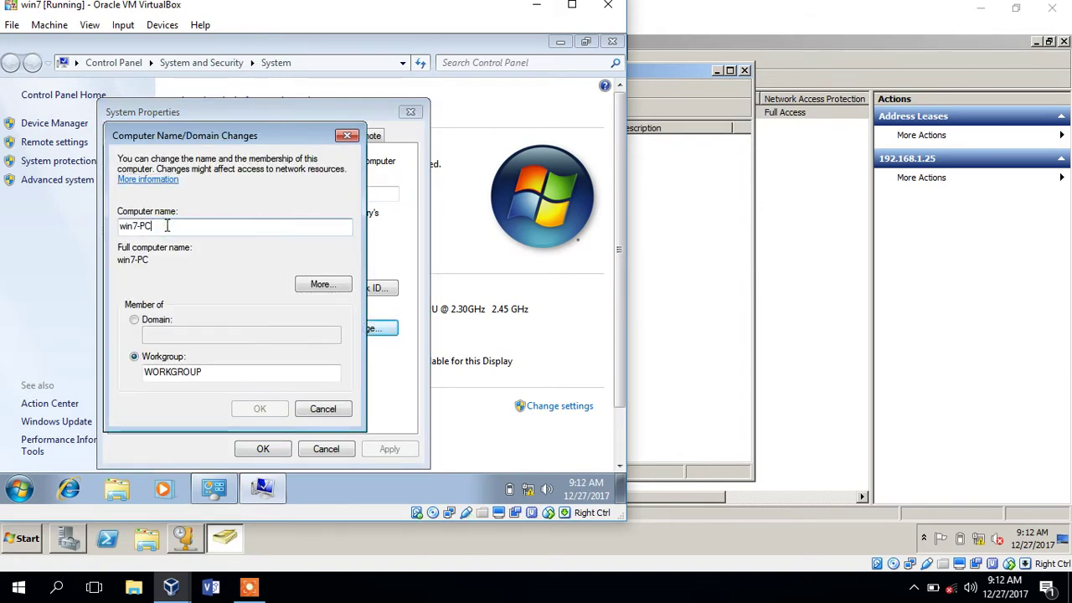
pyautogui.press('Delete')
pyautogui.press('Delete')
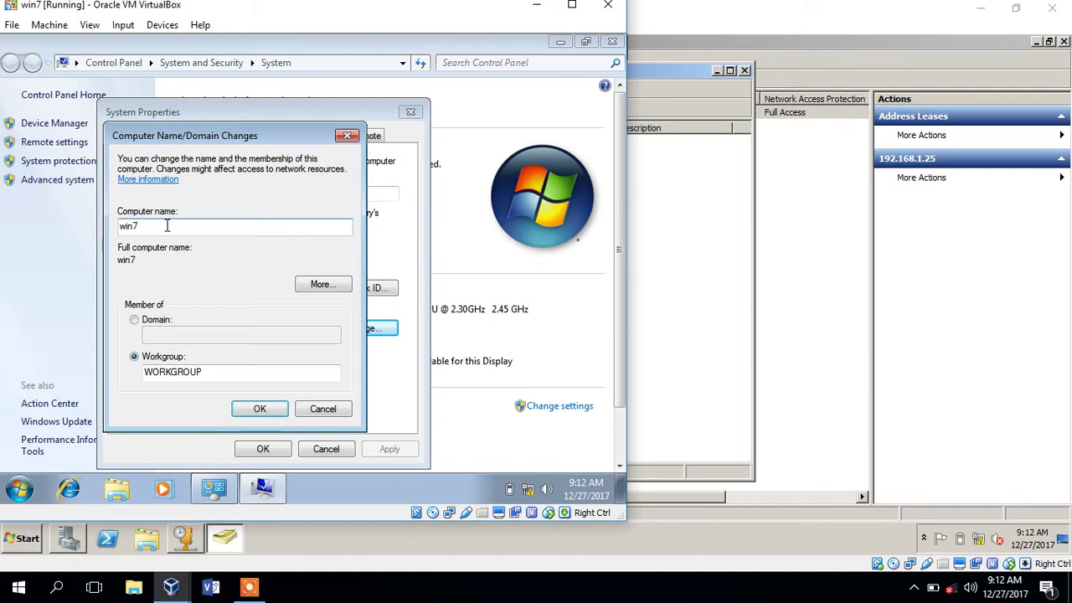
pyautogui.press('BackSpace')
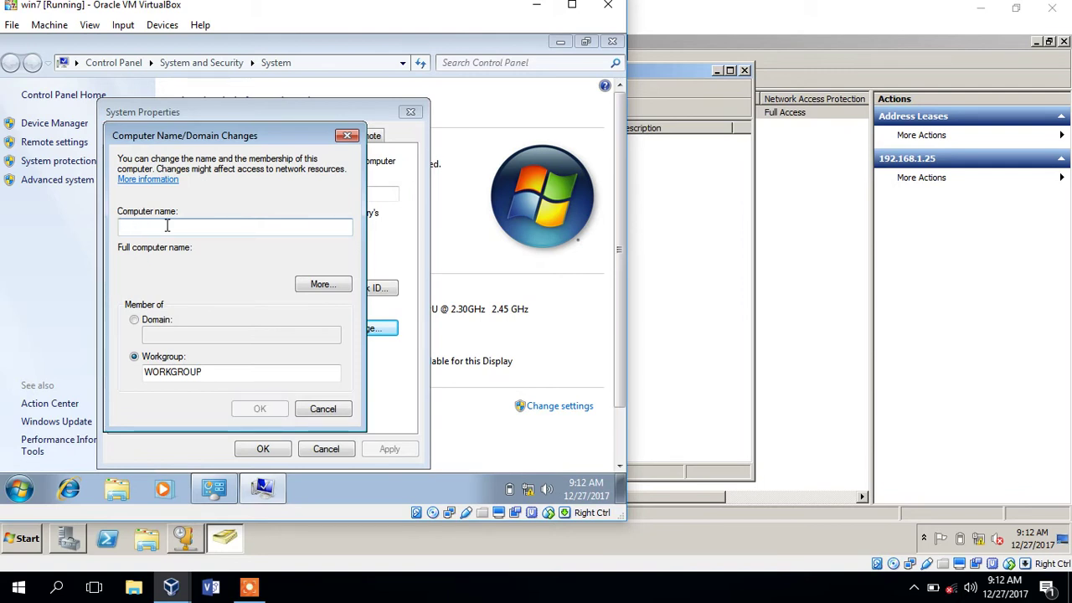
pyautogui.write('PC-1')
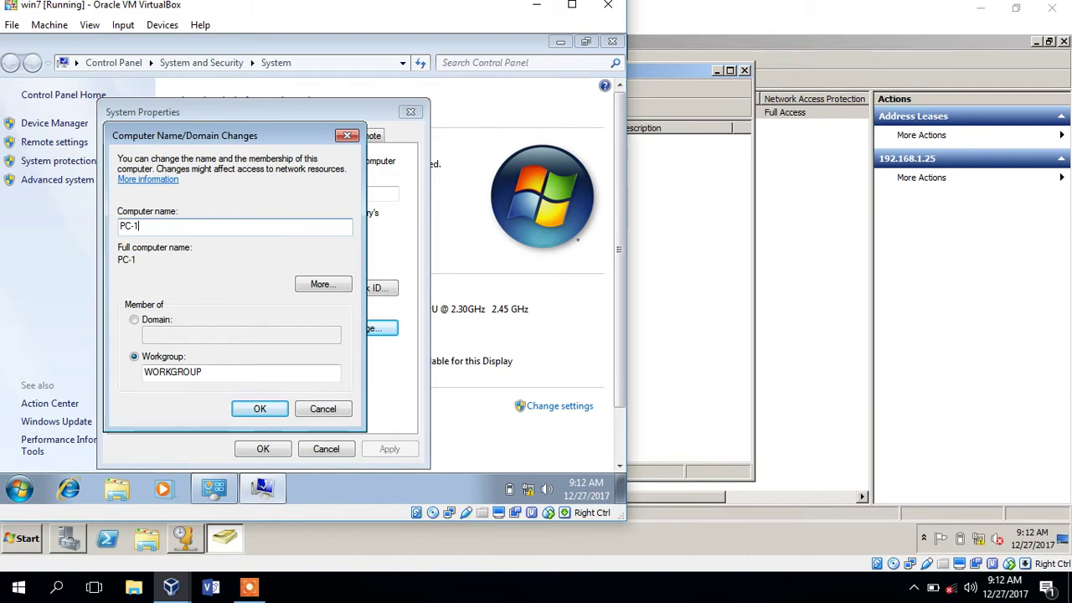
# - Switch membership to Domain and enter coc.online as the domain
pyautogui.click(135, 320)
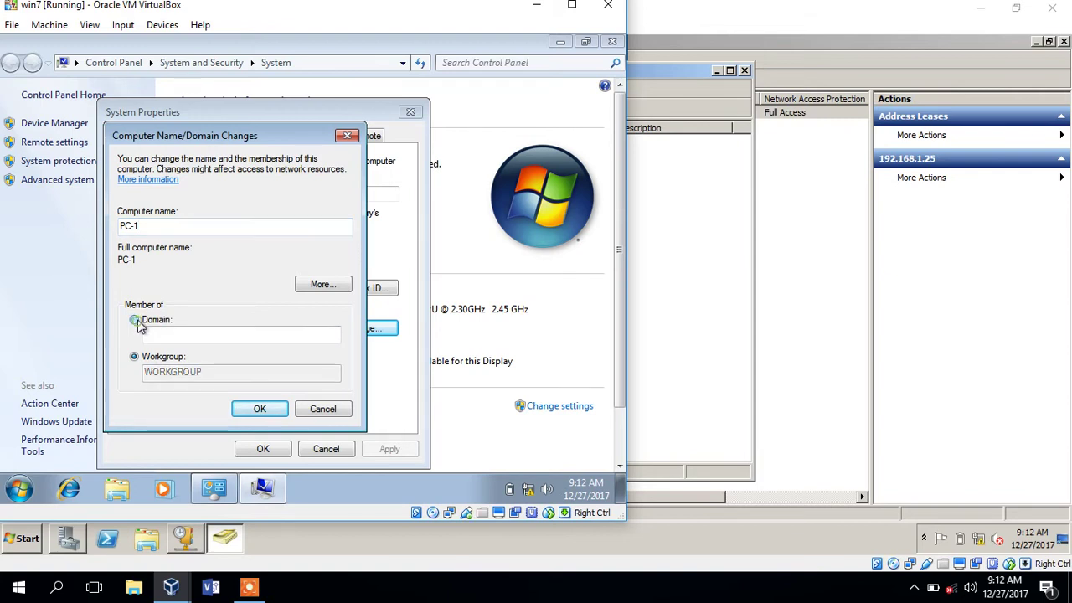
pyautogui.click(162, 332)
pyautogui.write('c')
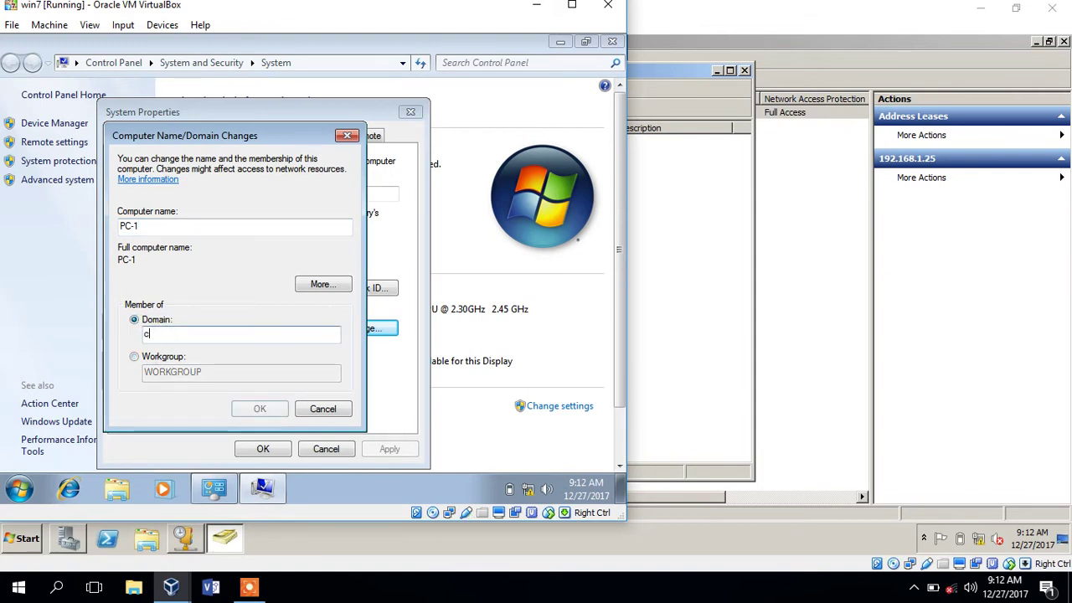
pyautogui.write('oc.on')
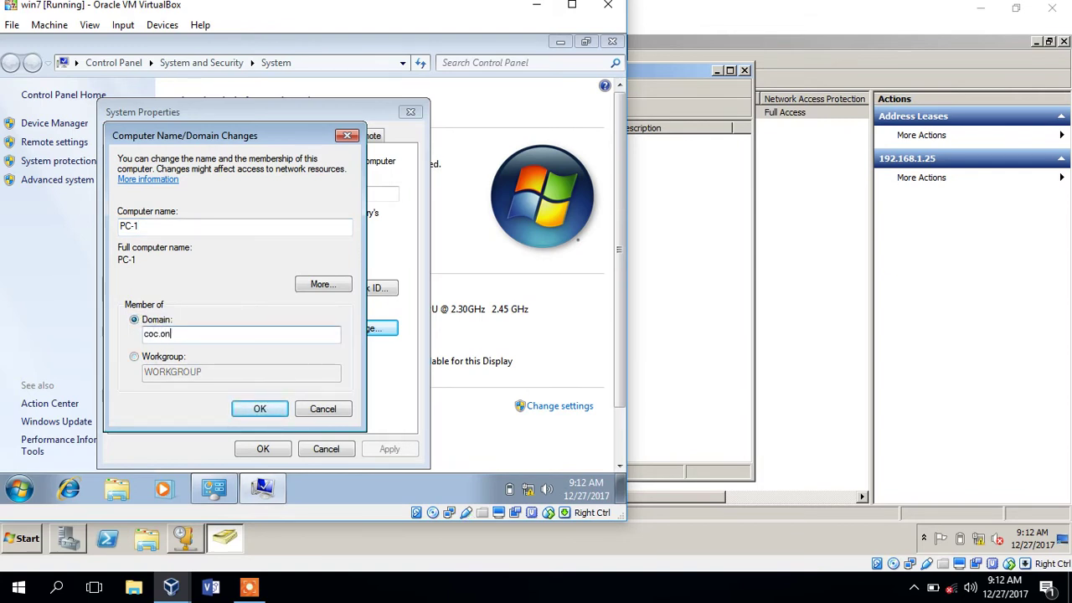
pyautogui.write('lo')
pyautogui.press('BackSpace')
# - Confirm the join to coc.online using the domain administrator's user name and password
pyautogui.write('ine')
pyautogui.click(256, 410)
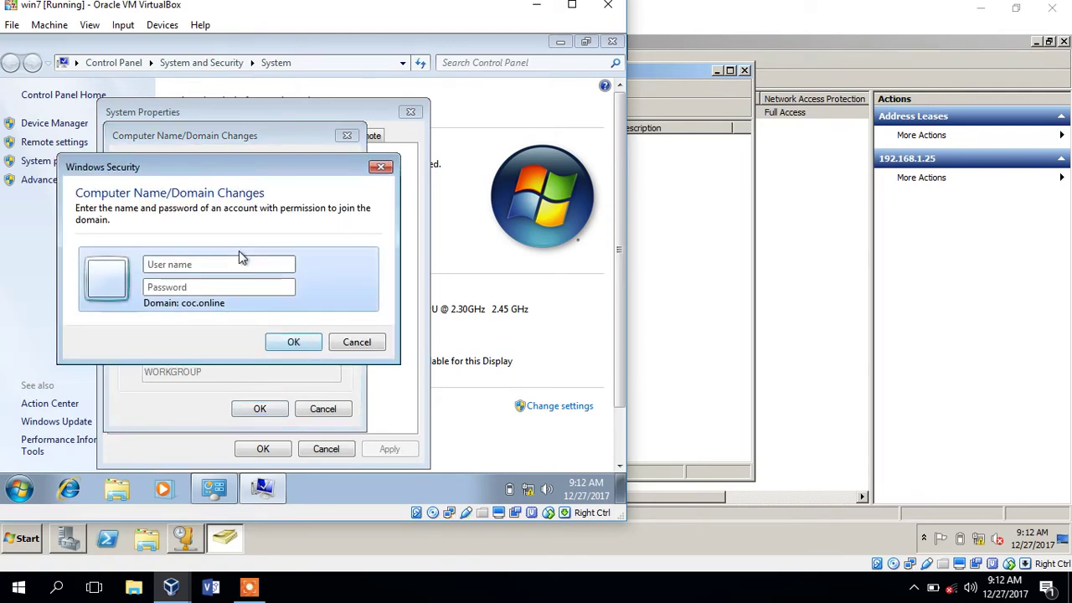
pyautogui.write('administrator')
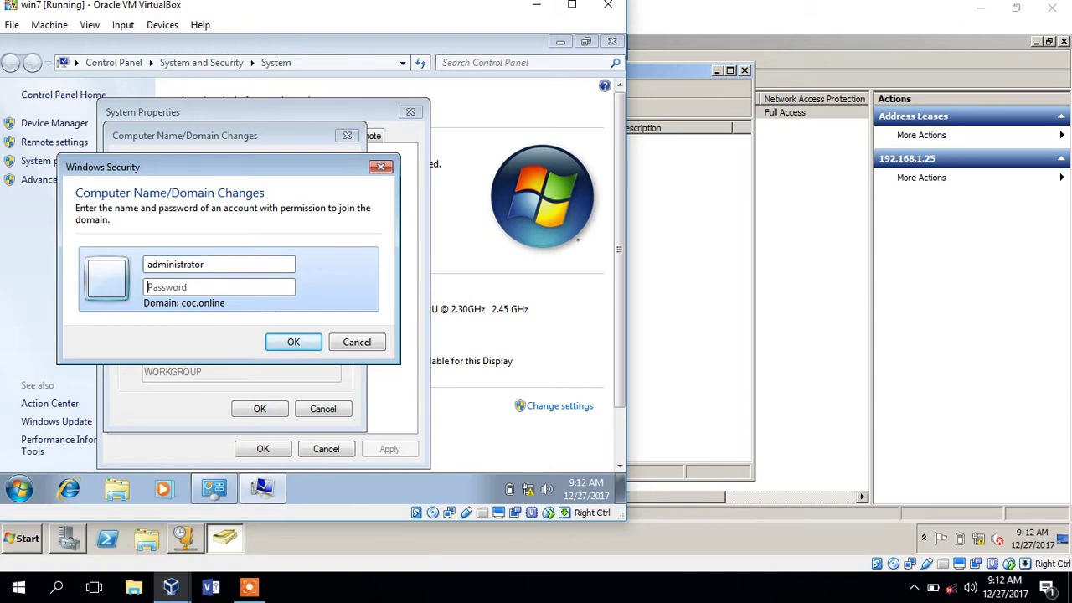
pyautogui.press('Tab')
pyautogui.write('P')
pyautogui.click(293, 341)
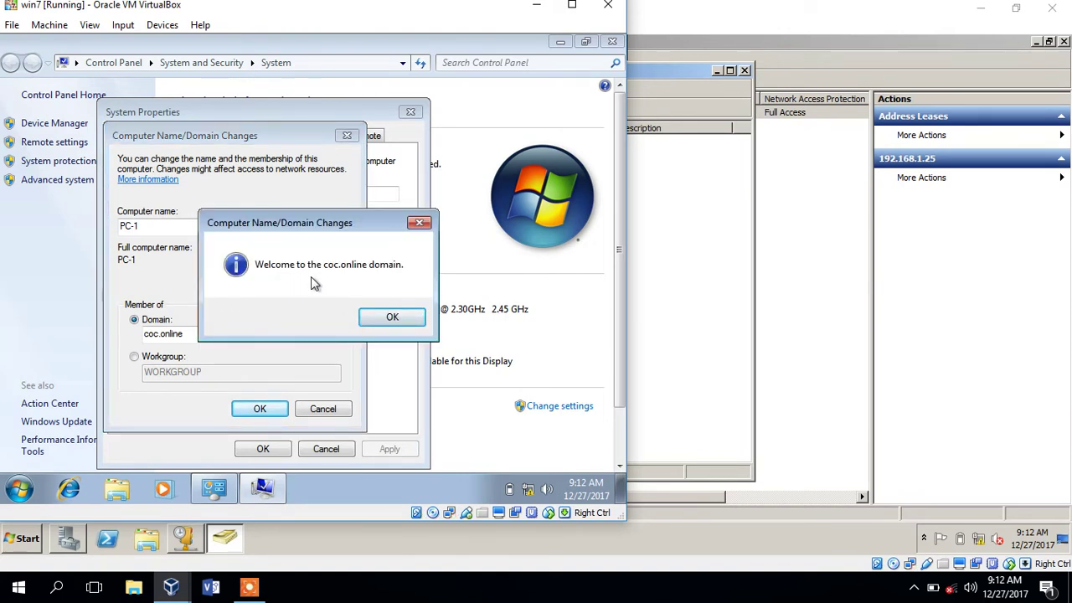
# - Dismiss the welcome and restart notices, close System Properties, and restart PC-1 now
pyautogui.click(382, 320)
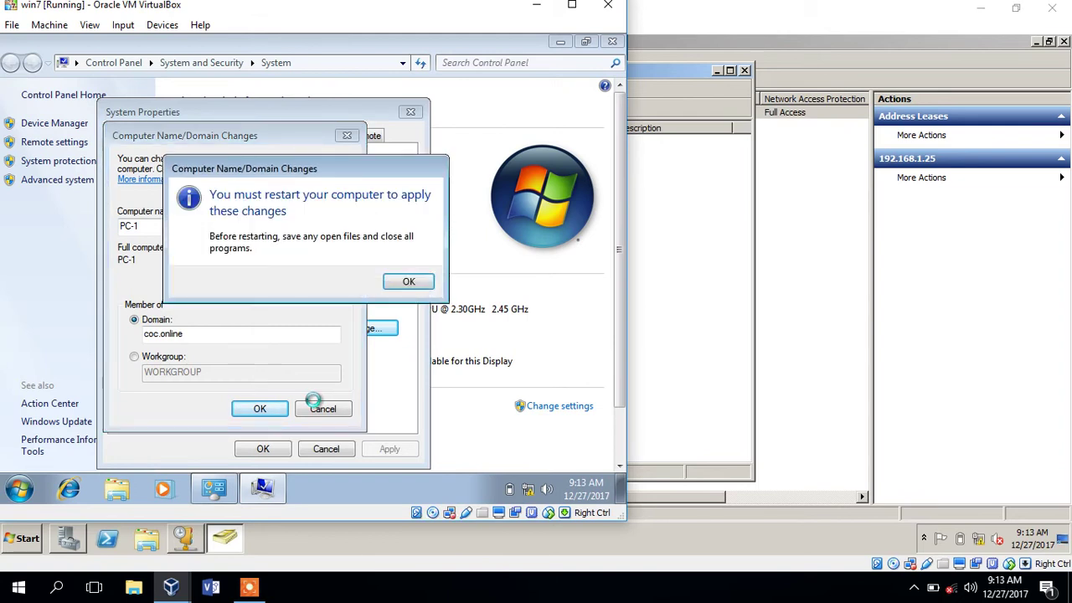
pyautogui.click(407, 283)
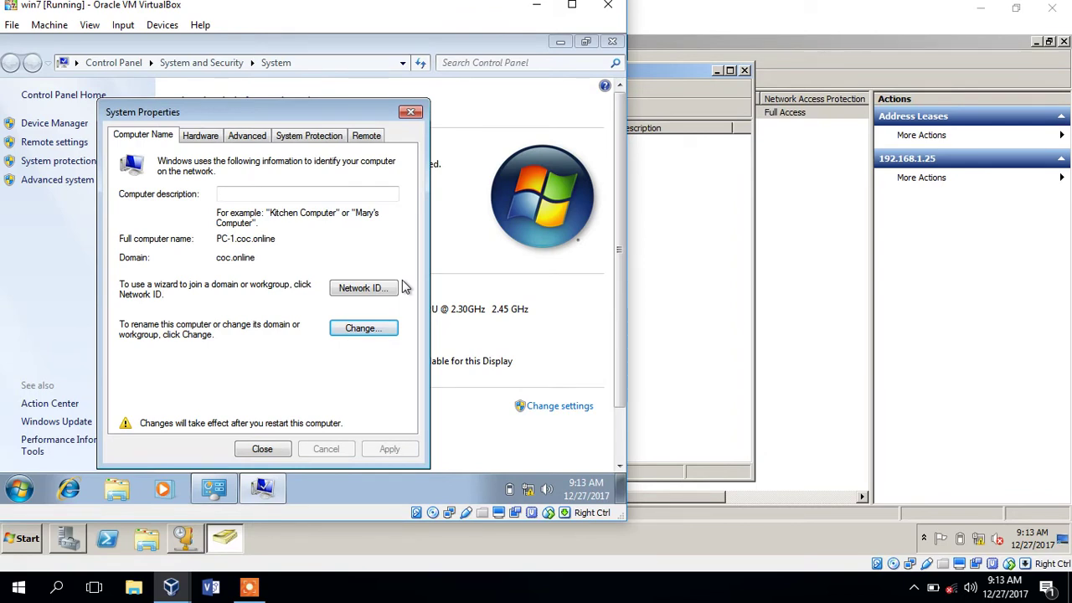
pyautogui.click(265, 450)
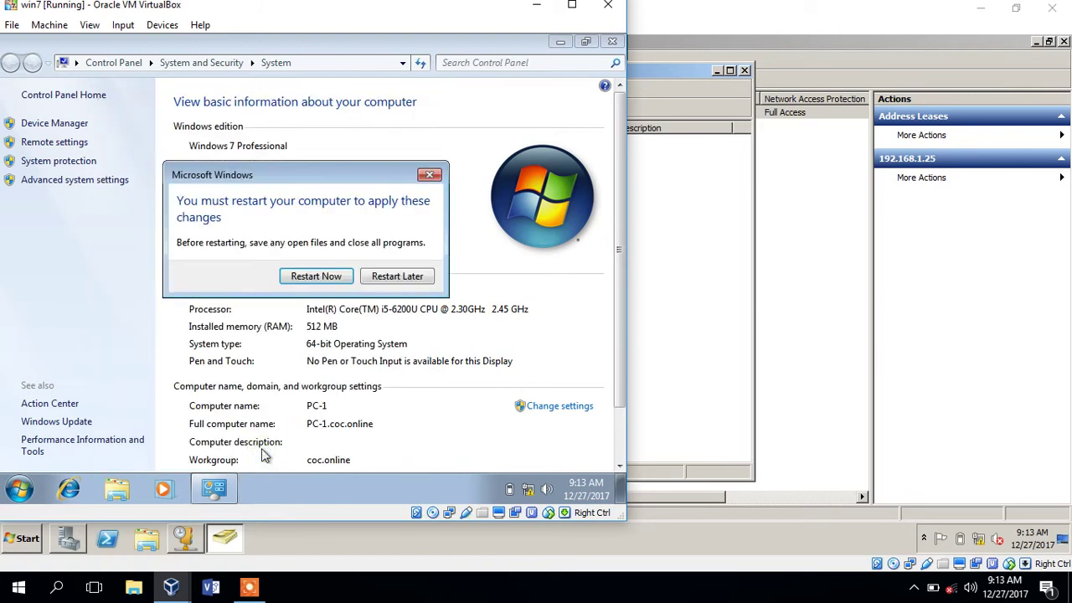
pyautogui.click(322, 278)
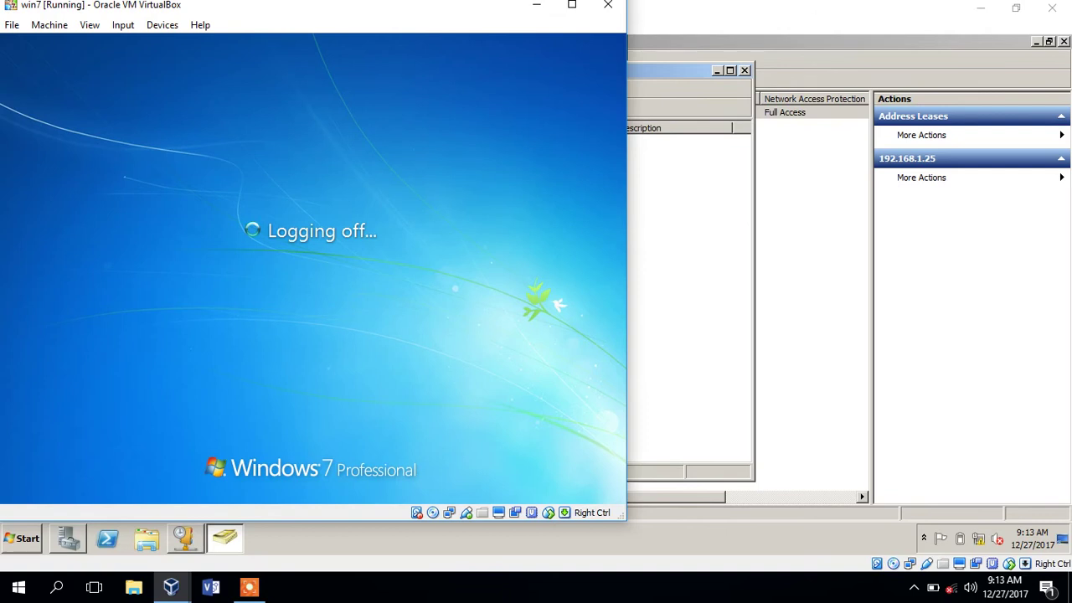
# - On SRV-1, close Active Directory Users and Computers, Server Manager and the DHCP console
pyautogui.moveTo(171, 586)
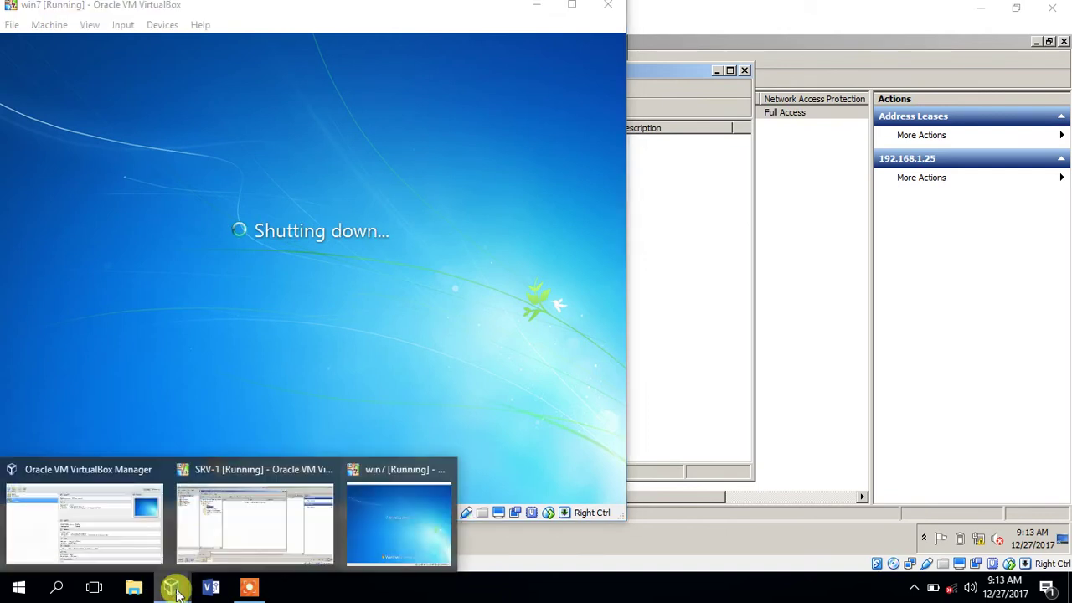
pyautogui.click(210, 514)
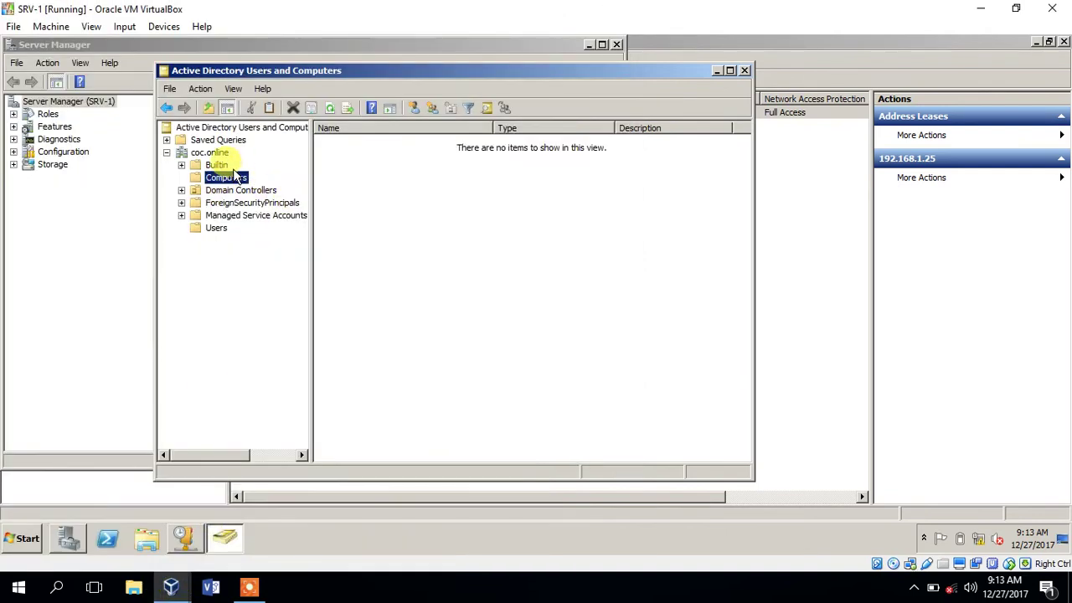
pyautogui.click(731, 72)
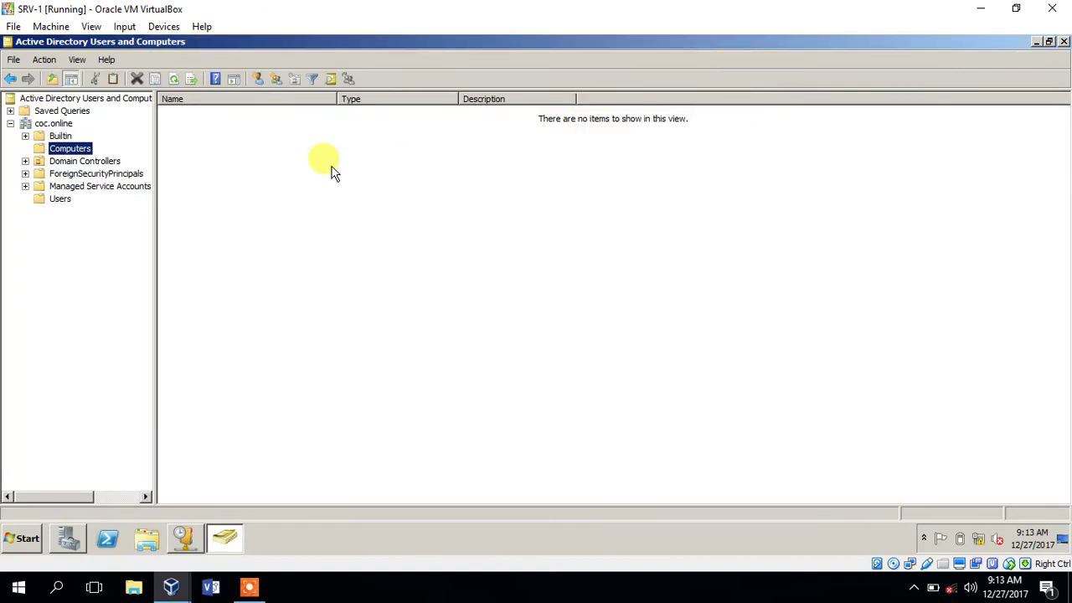
pyautogui.click(1062, 44)
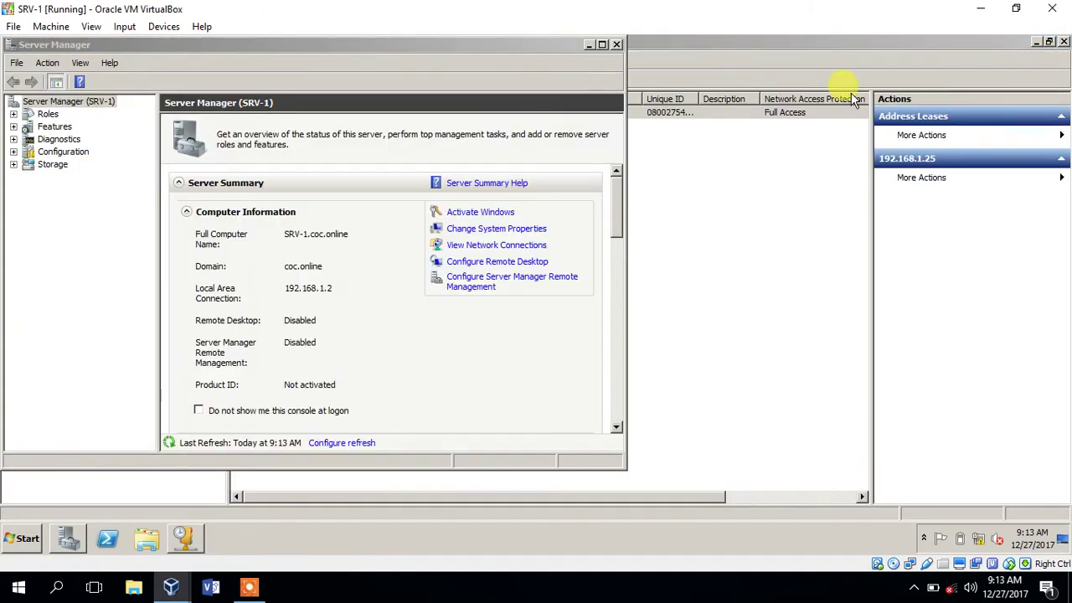
pyautogui.click(617, 44)
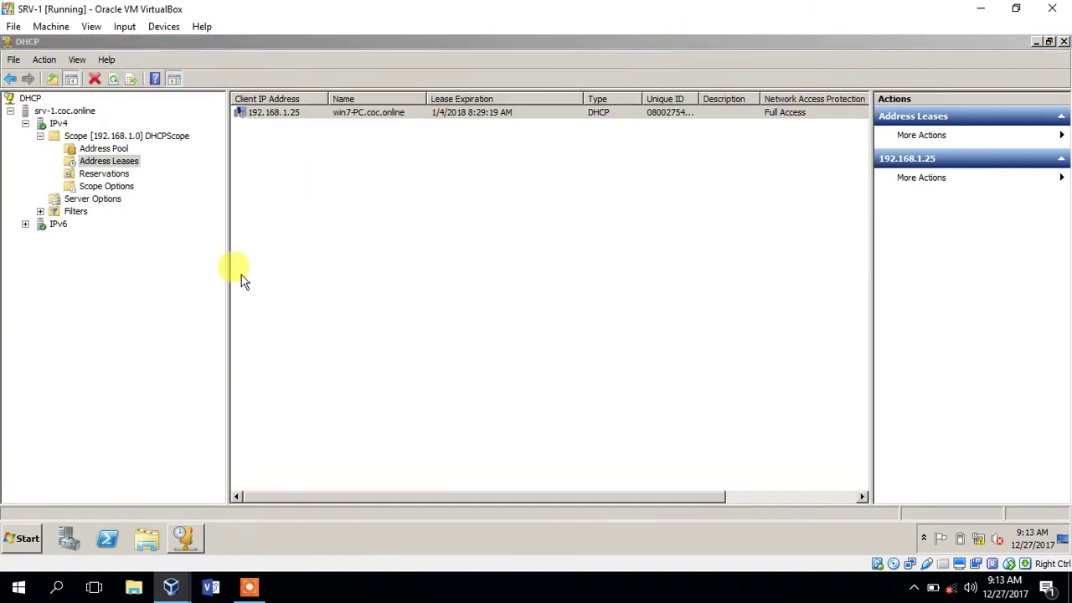
pyautogui.click(1063, 41)
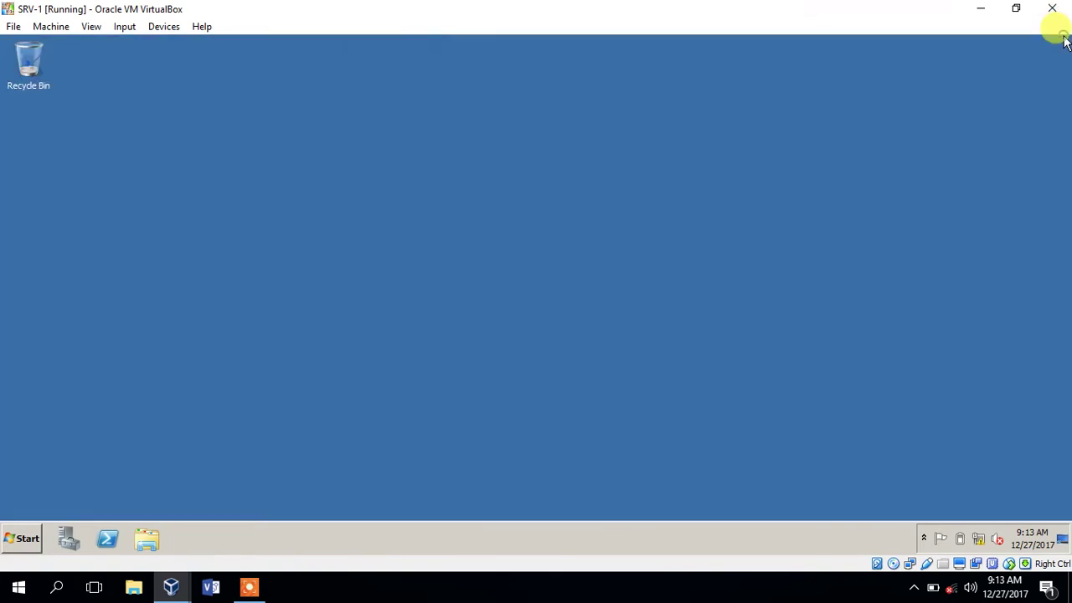
# - Reopen Active Directory Users and Computers and confirm PC-1 appears under Computers
pyautogui.click(13, 549)
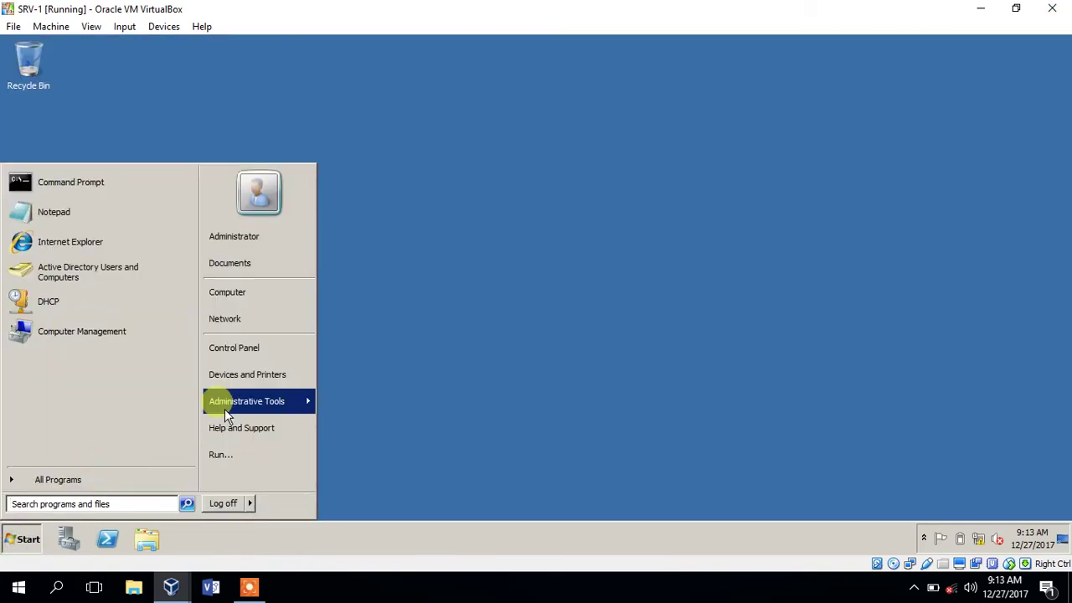
pyautogui.moveTo(215, 402)
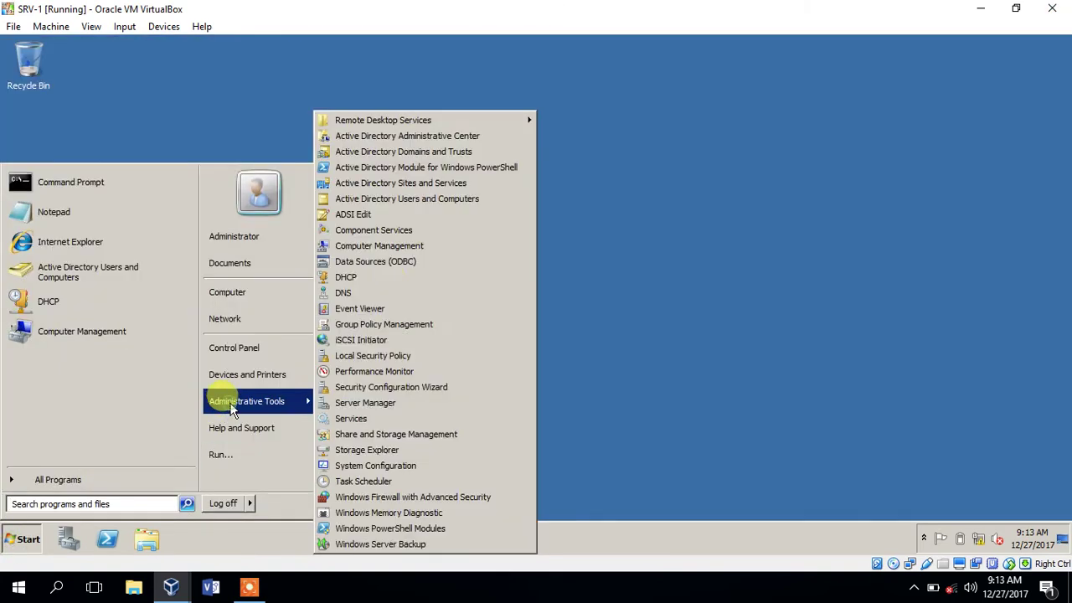
pyautogui.click(430, 202)
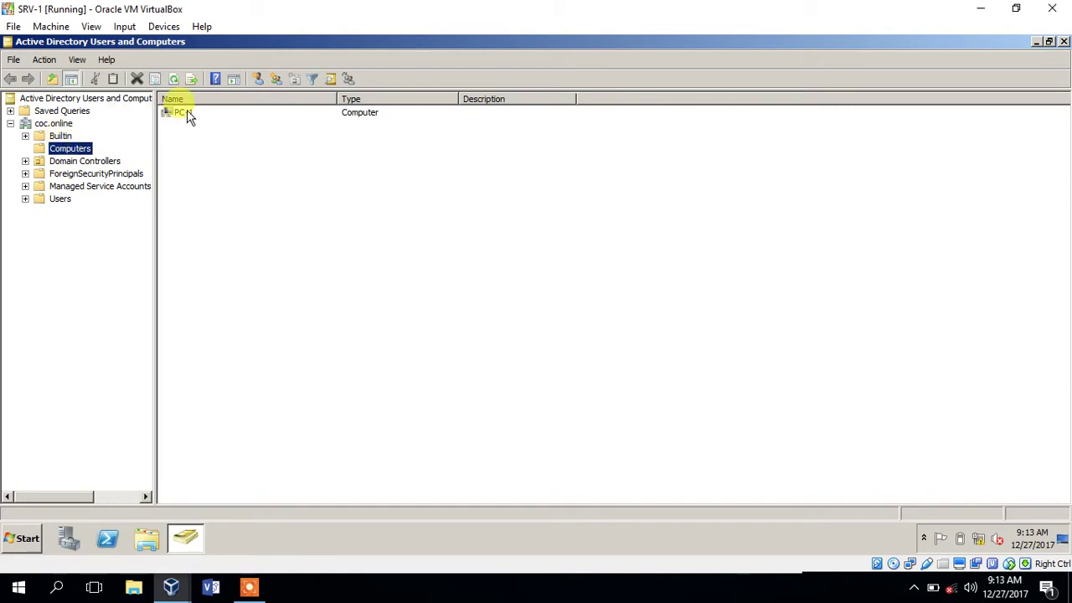
pyautogui.click(186, 114)
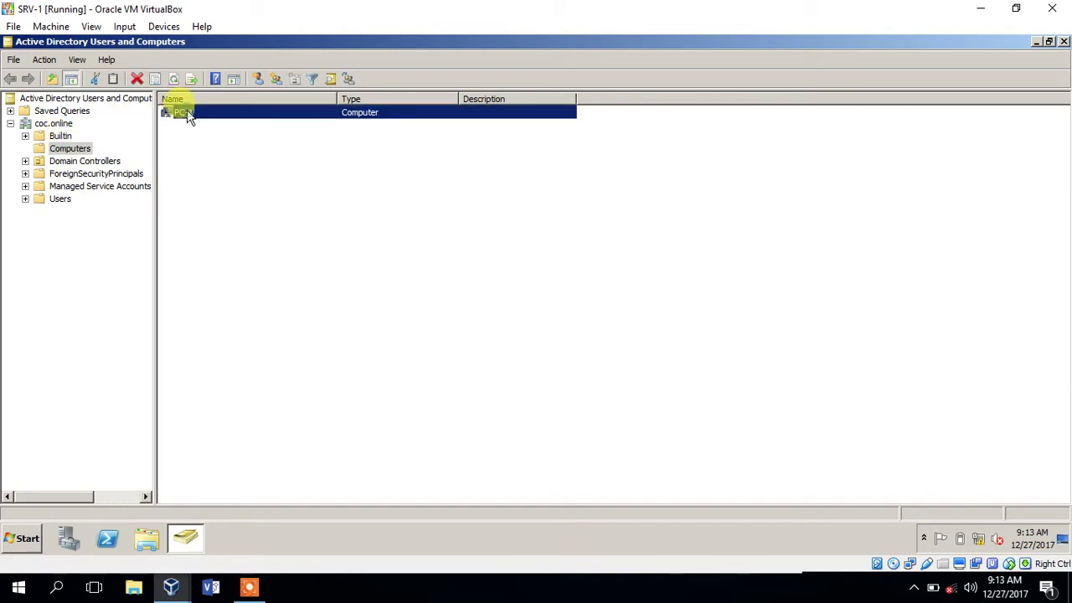
pyautogui.click(172, 586)
# - Switch to win7 and maximize its window while Windows boots
pyautogui.click(358, 529)
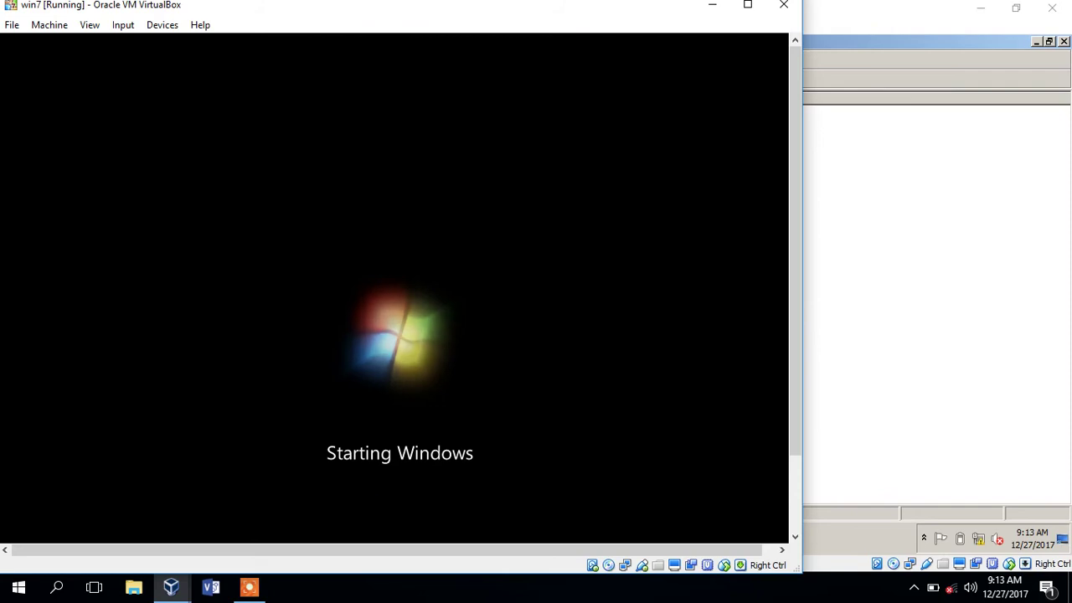
pyautogui.doubleClick(442, 13)
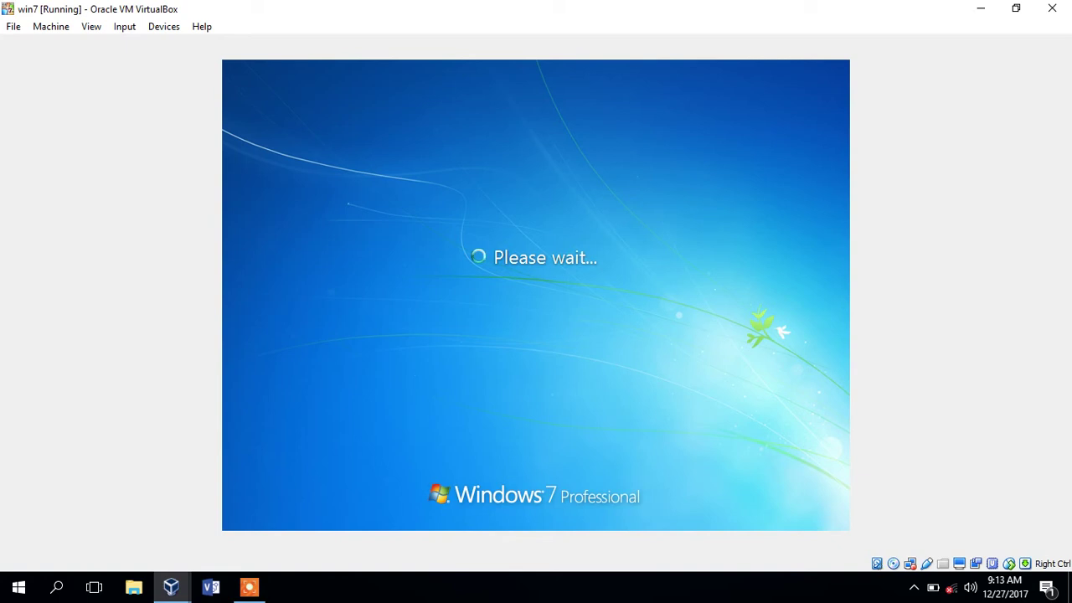
# - On SRV-1, show the Users container and point out the accuser, enguser and ituser accounts
pyautogui.click(172, 584)
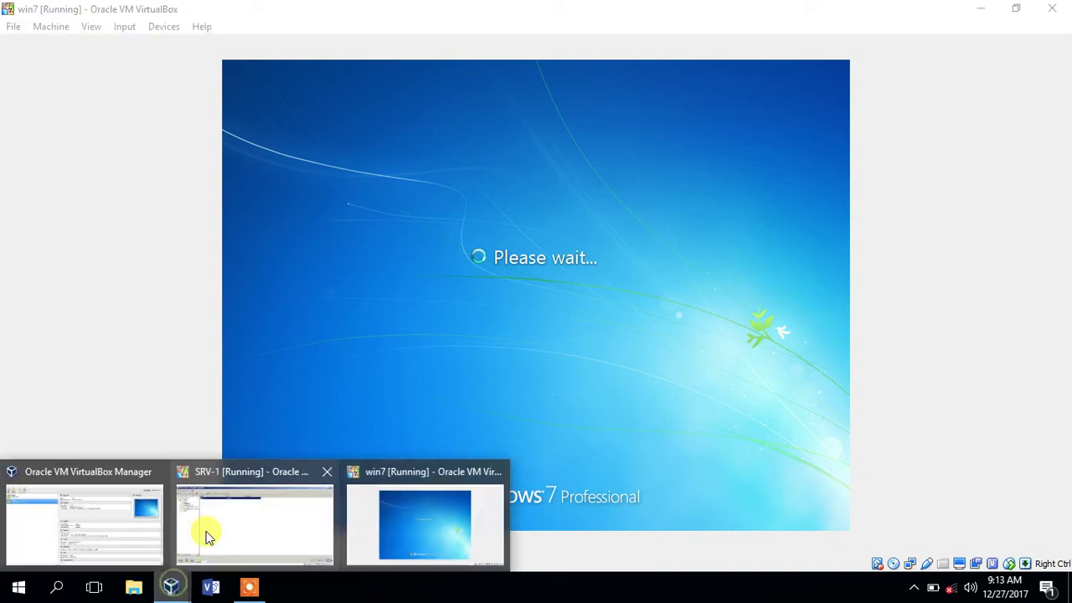
pyautogui.click(208, 536)
pyautogui.click(60, 198)
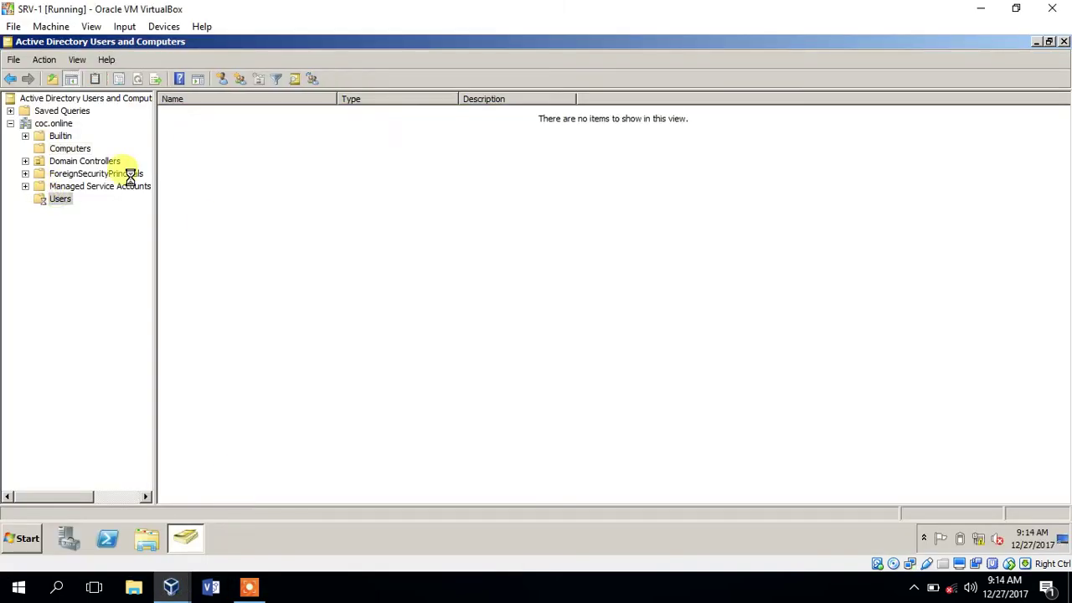
pyautogui.click(209, 126)
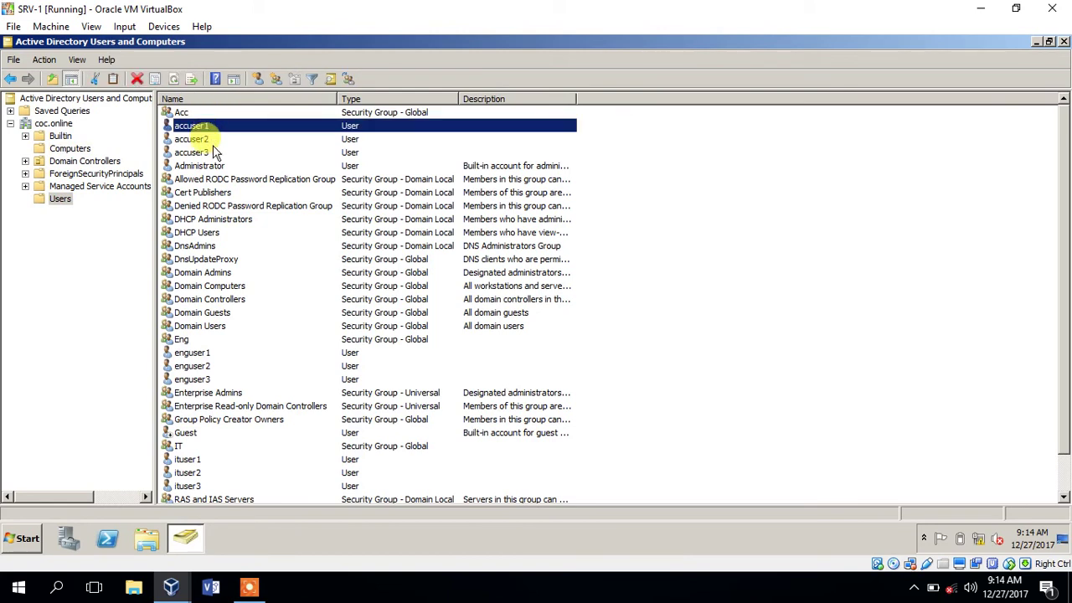
pyautogui.click(213, 152)
pyautogui.click(194, 351)
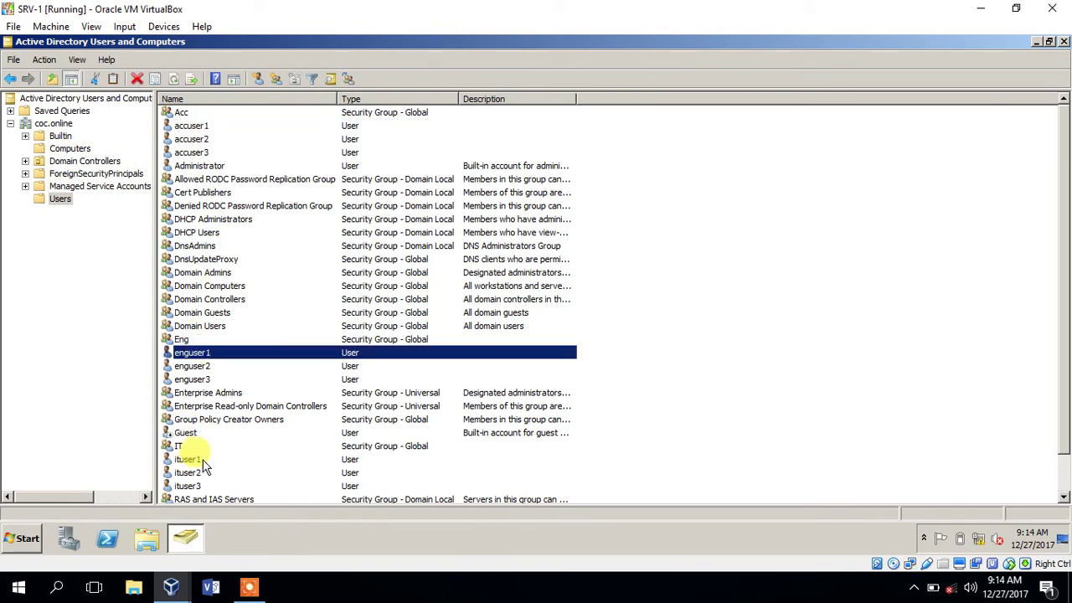
pyautogui.click(201, 460)
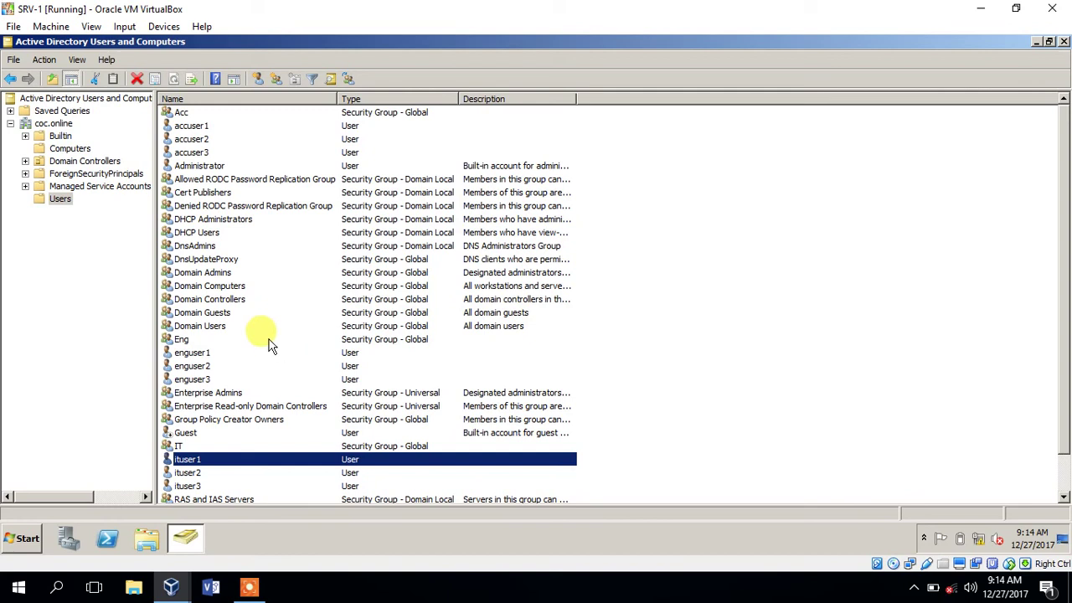
# - Check the Eng and Acc group properties, confirming each holds its three users
pyautogui.doubleClick(237, 340)
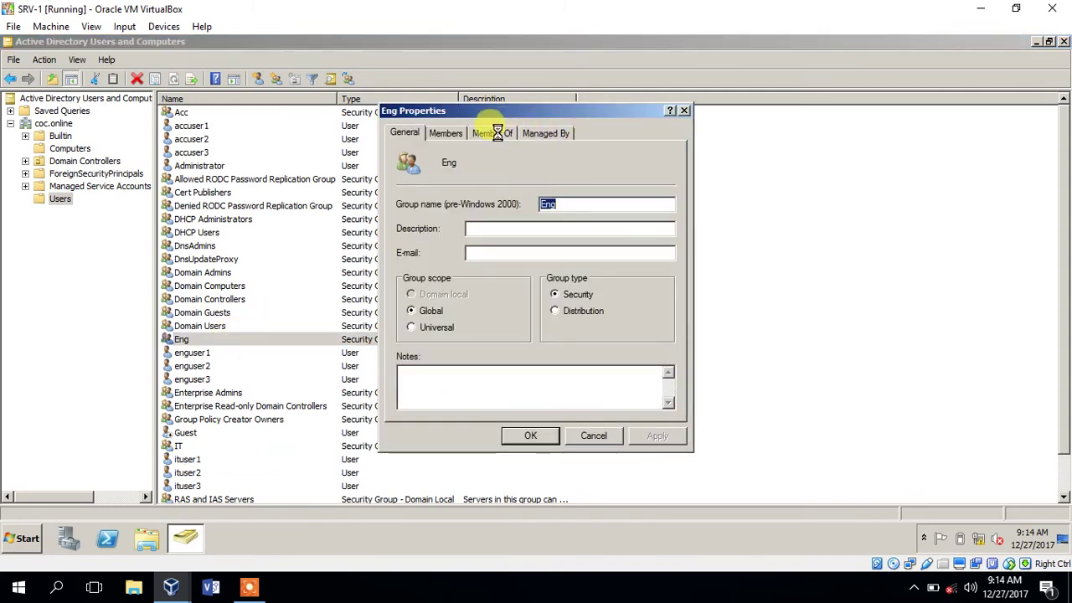
pyautogui.click(497, 132)
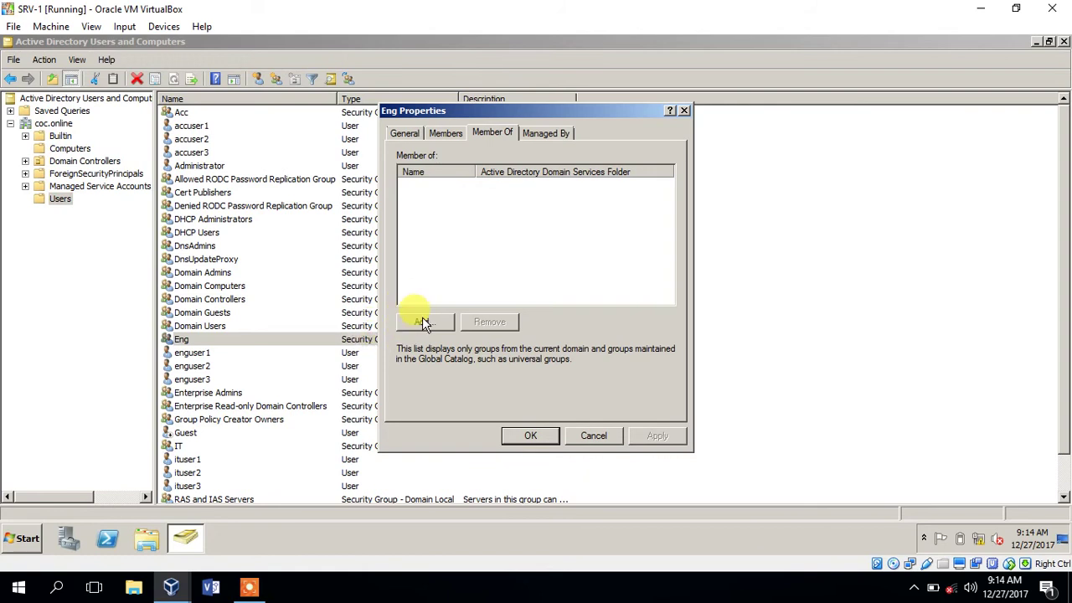
pyautogui.click(445, 133)
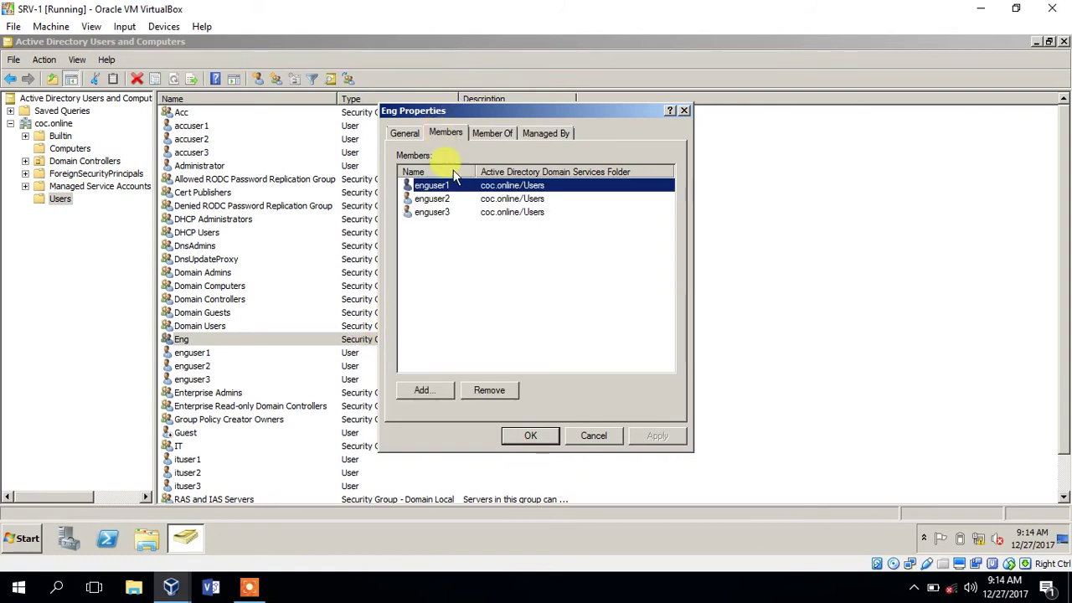
pyautogui.click(683, 109)
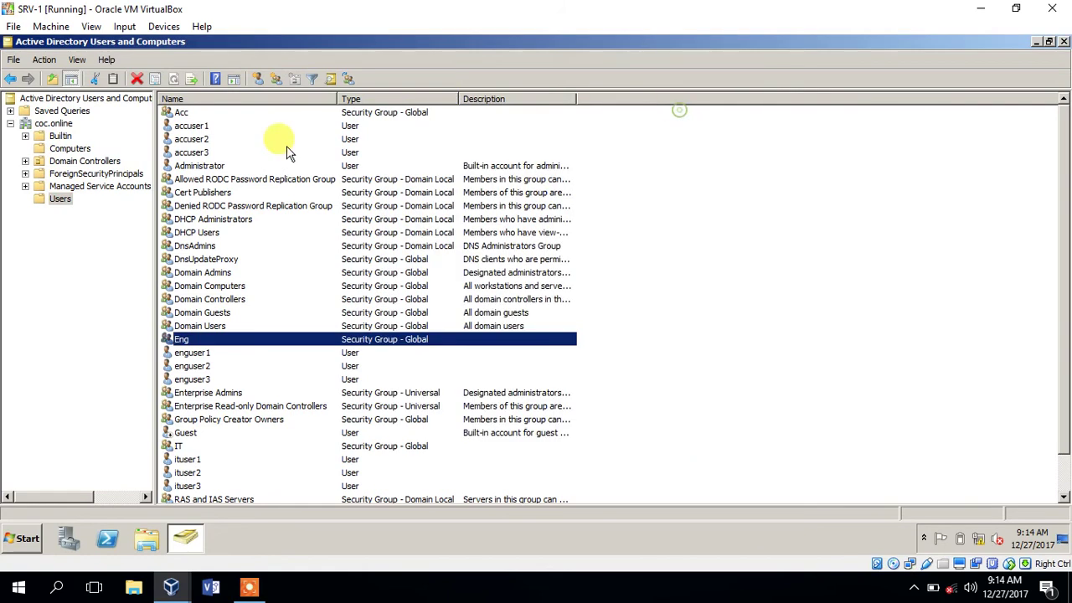
pyautogui.doubleClick(181, 112)
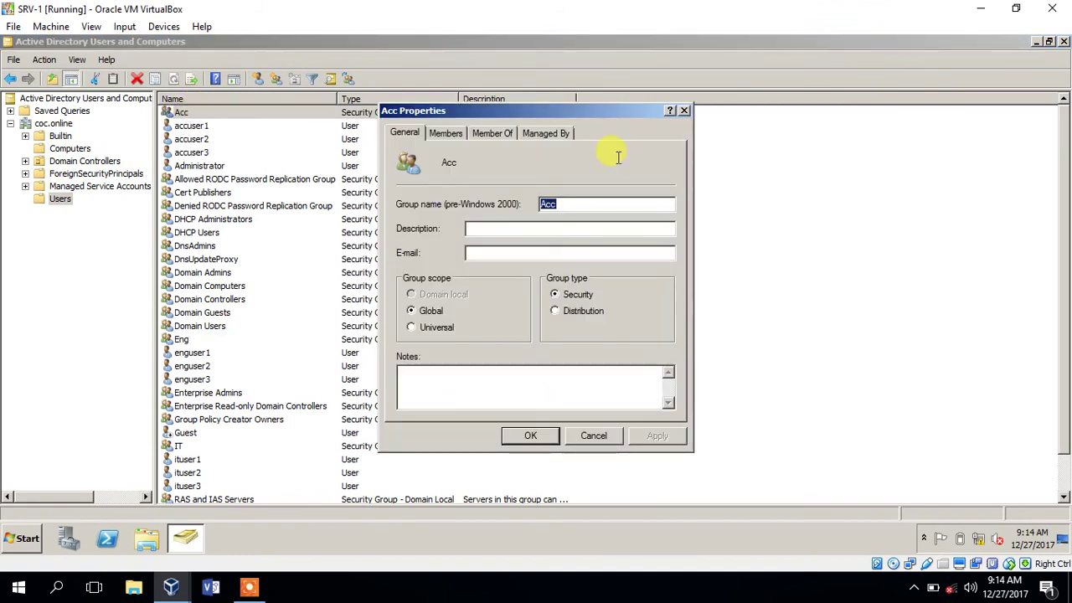
pyautogui.click(437, 134)
pyautogui.click(683, 110)
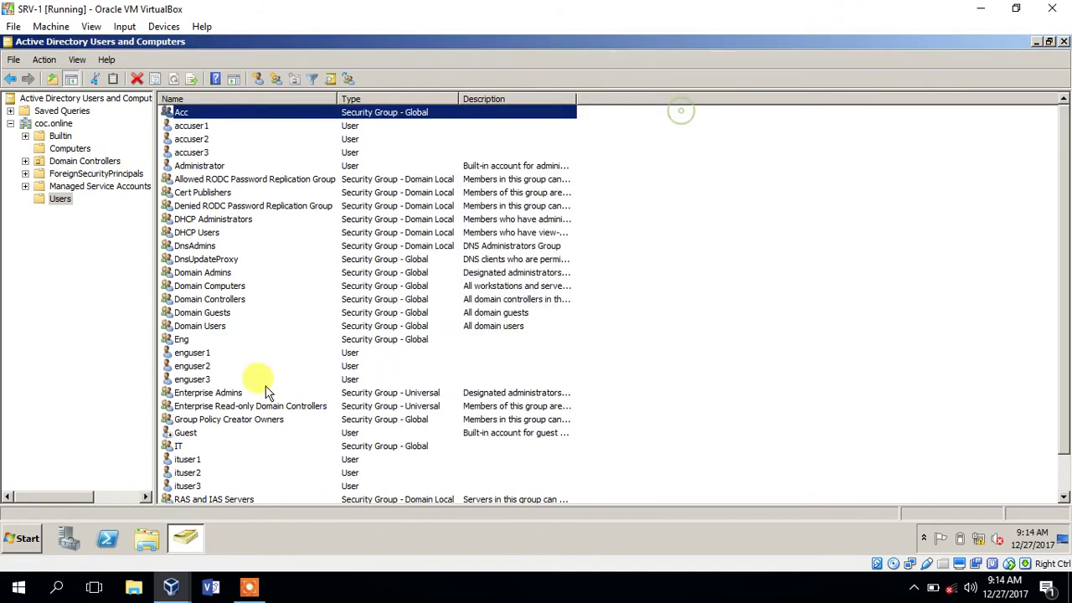
# - Add ituser1, ituser2 and ituser3 as members of the IT group
pyautogui.doubleClick(201, 447)
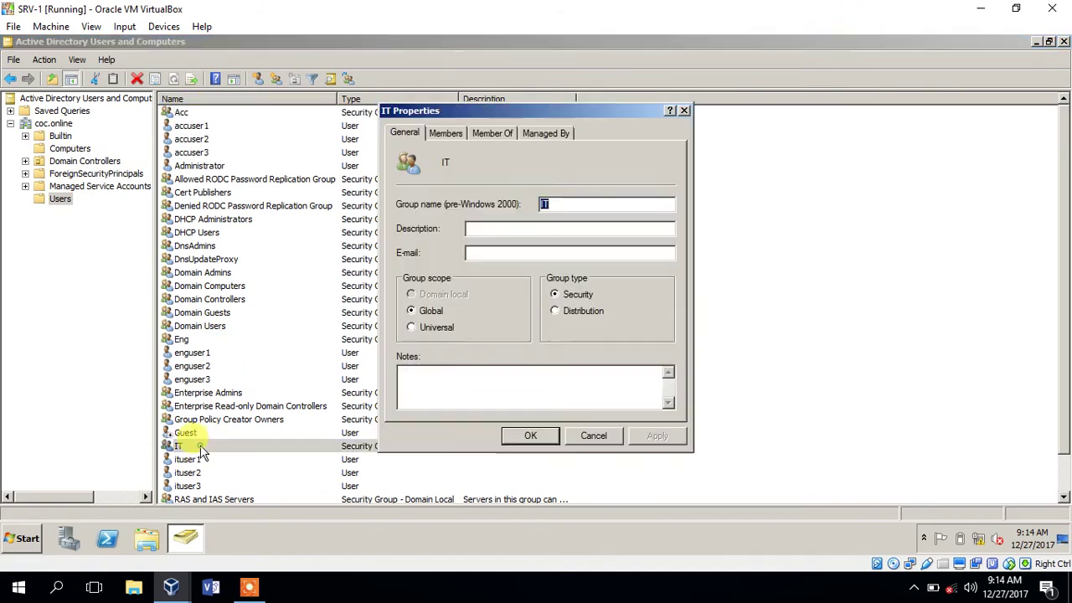
pyautogui.click(446, 134)
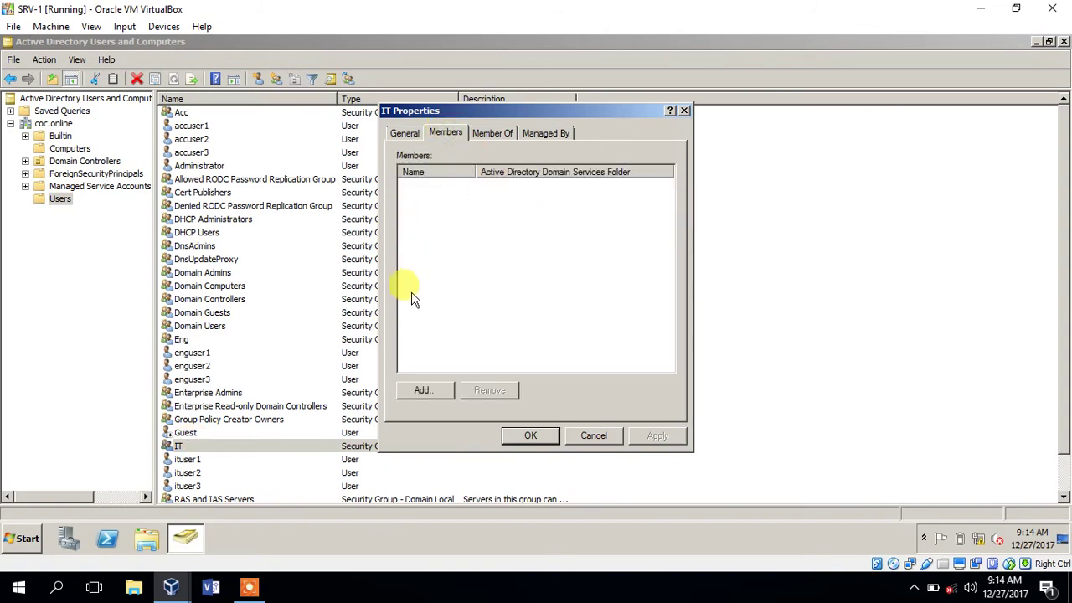
pyautogui.click(424, 390)
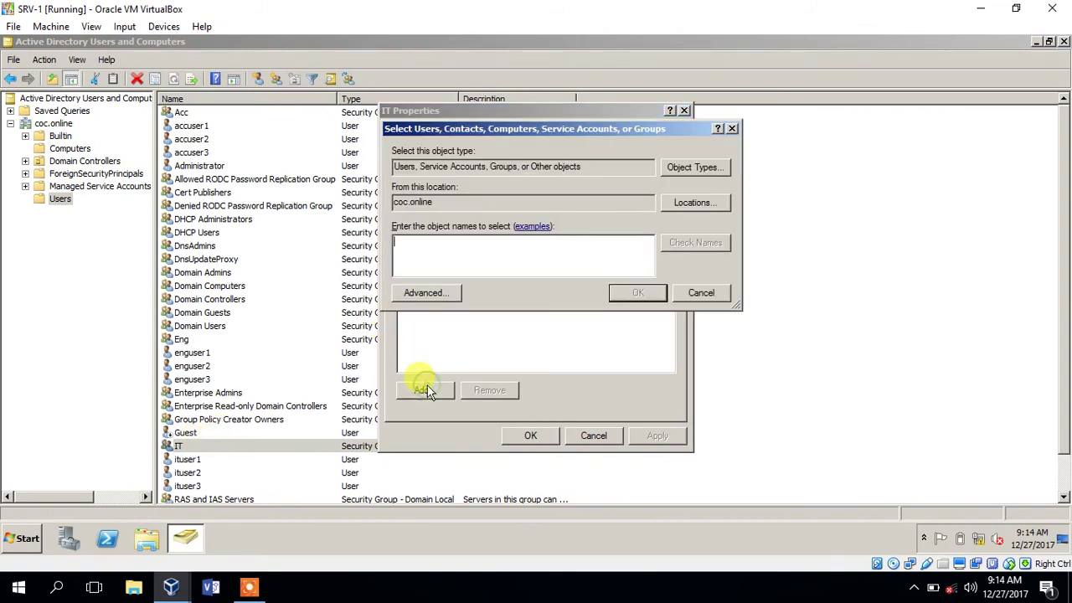
pyautogui.write('it')
pyautogui.click(701, 243)
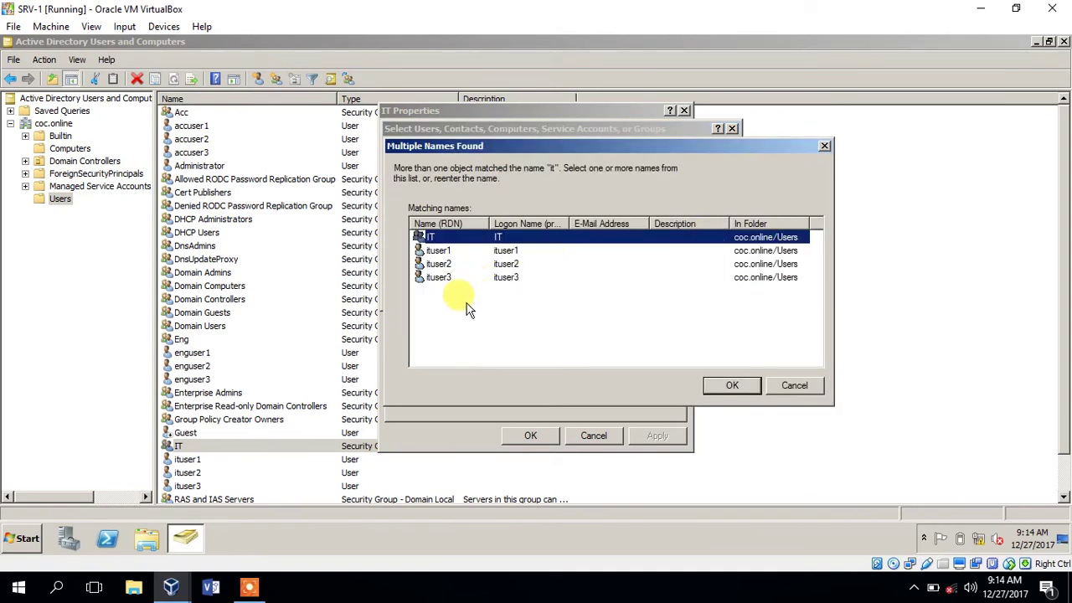
pyautogui.moveTo(463, 302); pyautogui.dragTo(435, 246)
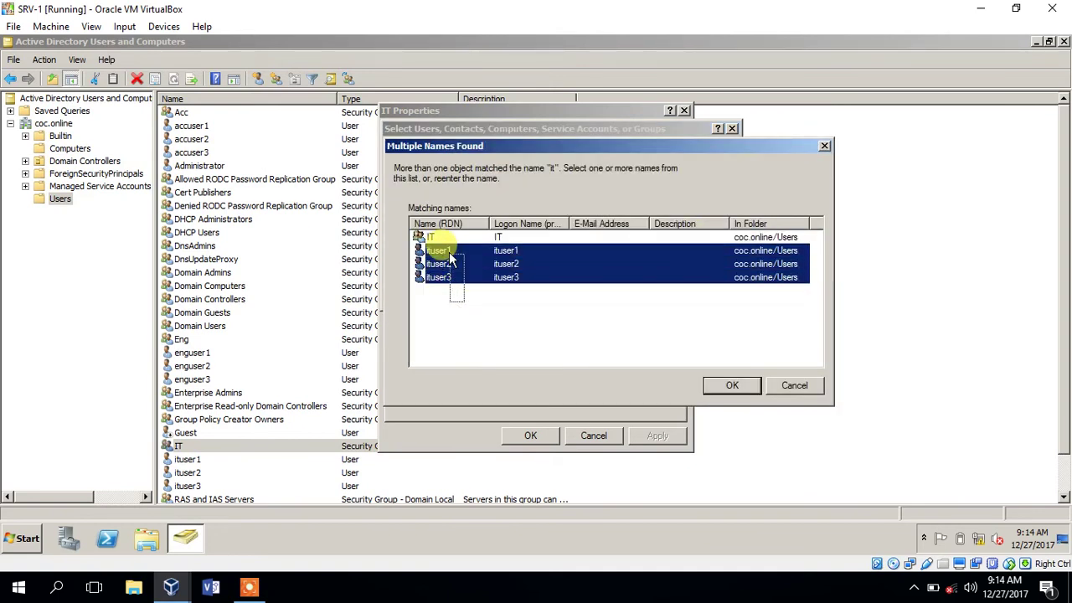
pyautogui.click(731, 386)
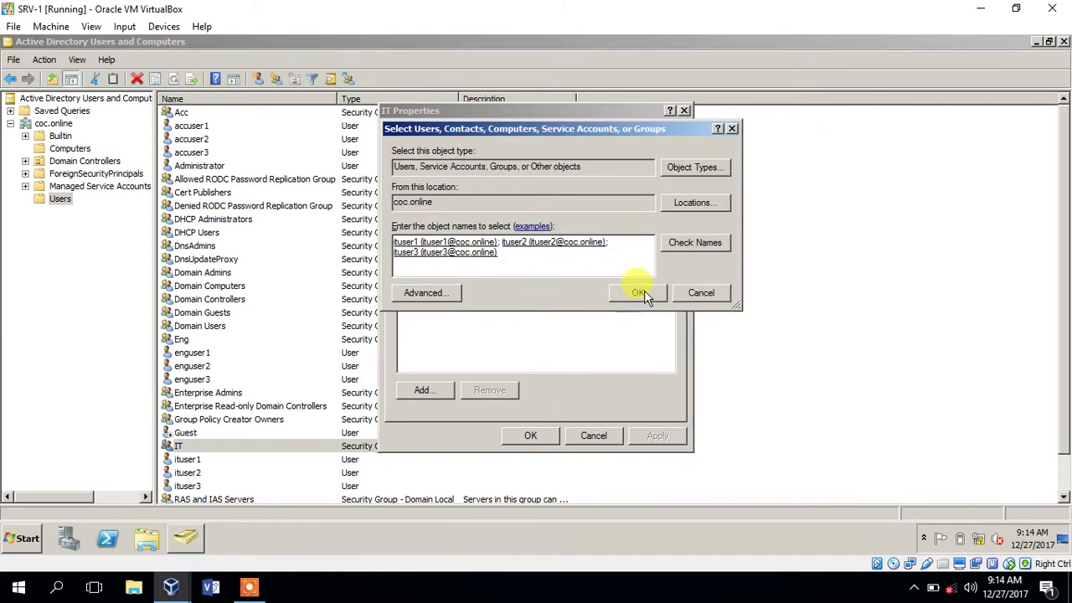
pyautogui.click(644, 290)
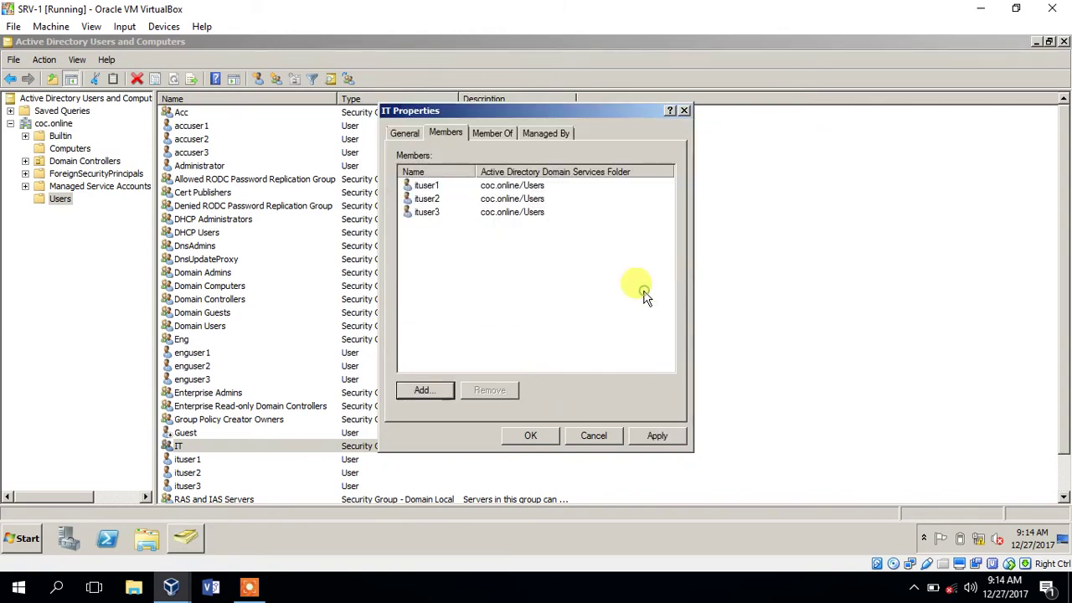
pyautogui.click(531, 435)
# - Reopen the IT group to verify its three ituser members
pyautogui.doubleClick(211, 448)
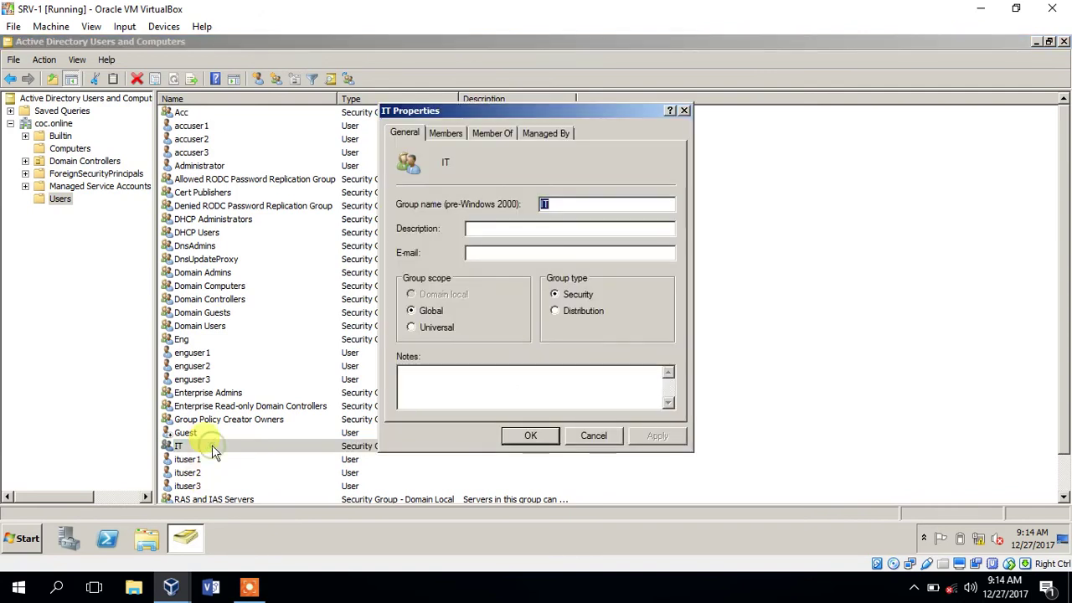
pyautogui.click(445, 133)
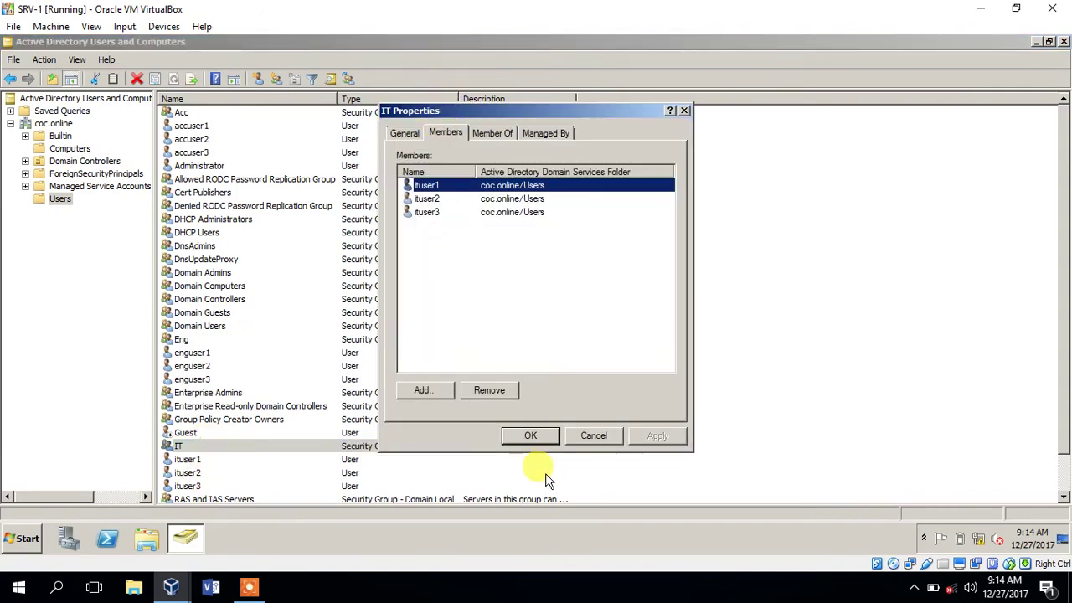
pyautogui.click(589, 435)
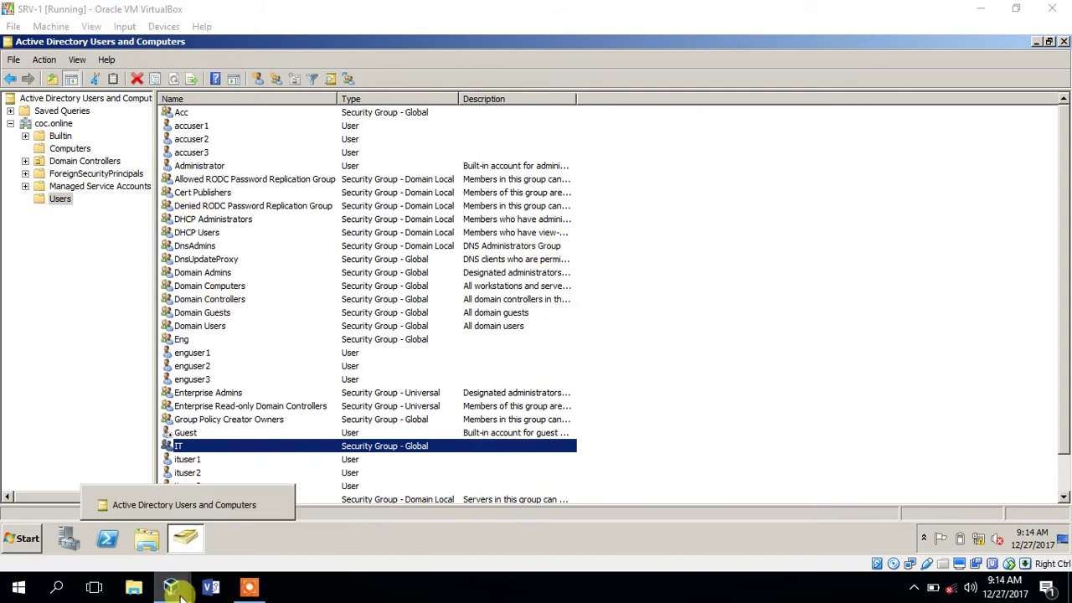
# - Send Ctrl-Alt-Del to the win7 VM from the Input > Keyboard menu
pyautogui.moveTo(174, 589)
pyautogui.click(393, 533)
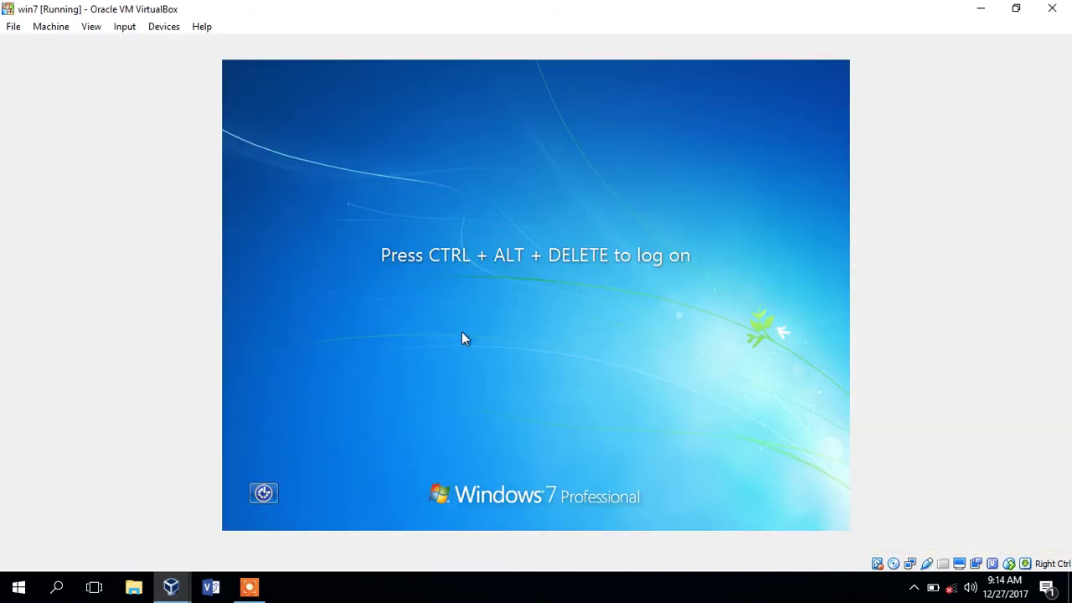
pyautogui.click(118, 30)
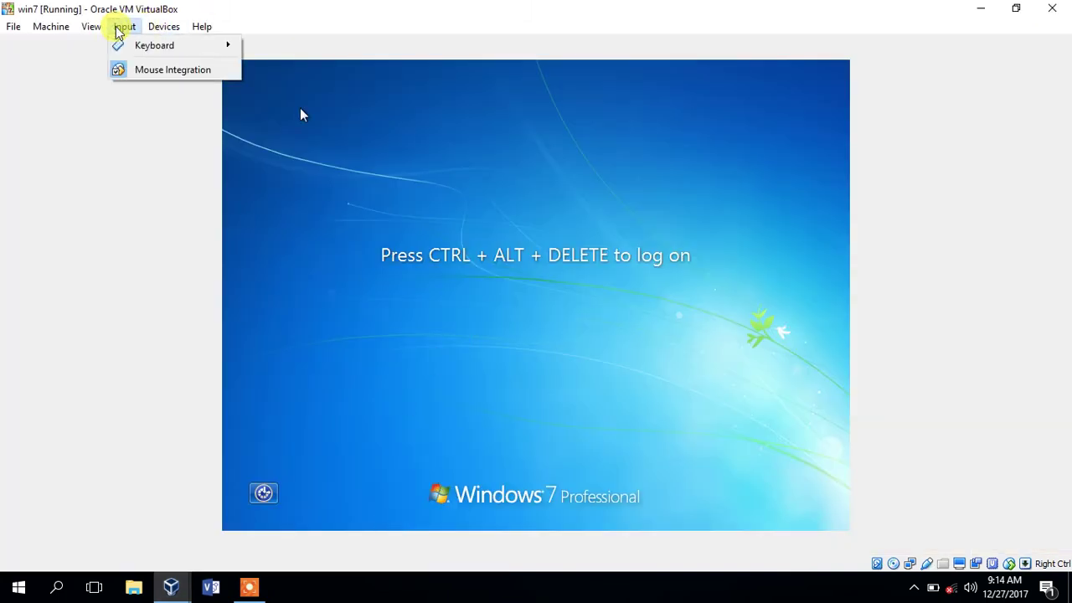
pyautogui.moveTo(237, 45)
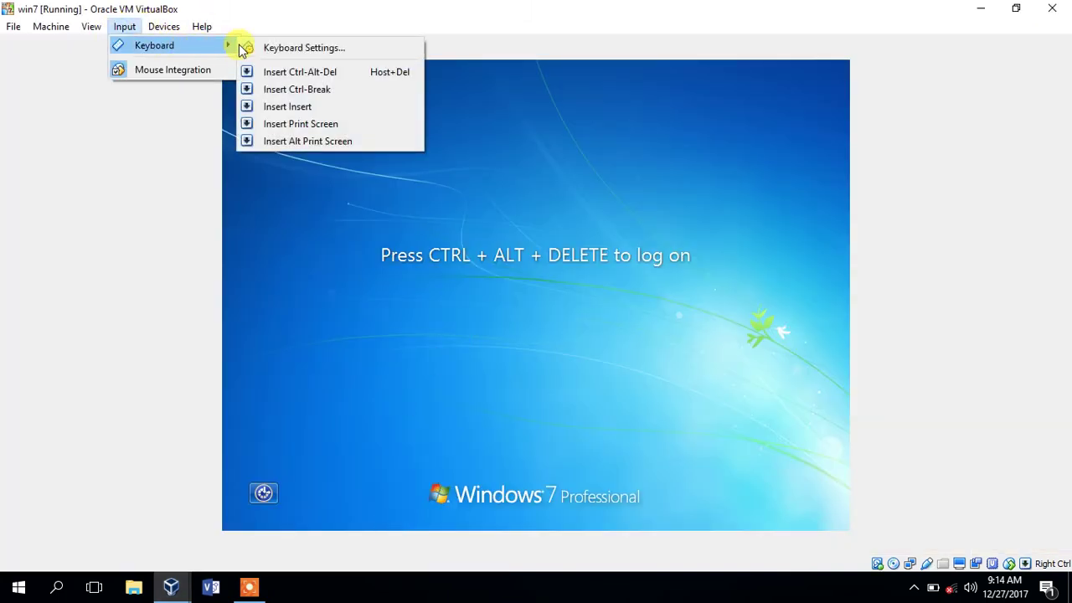
pyautogui.click(295, 72)
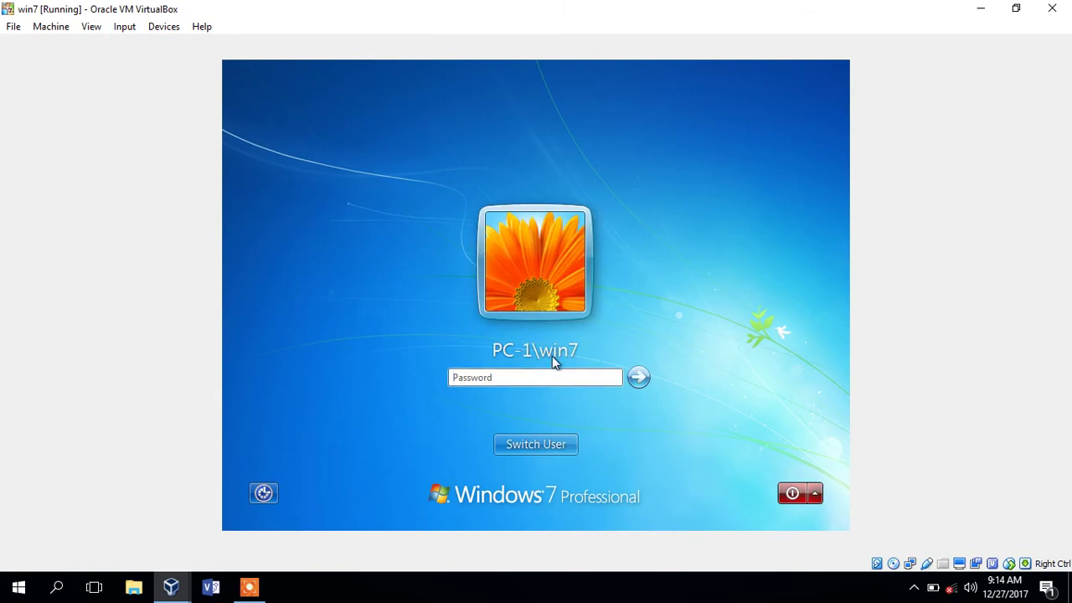
# - Choose Switch User > Other User and enter ituser1 with its password
pyautogui.click(575, 376)
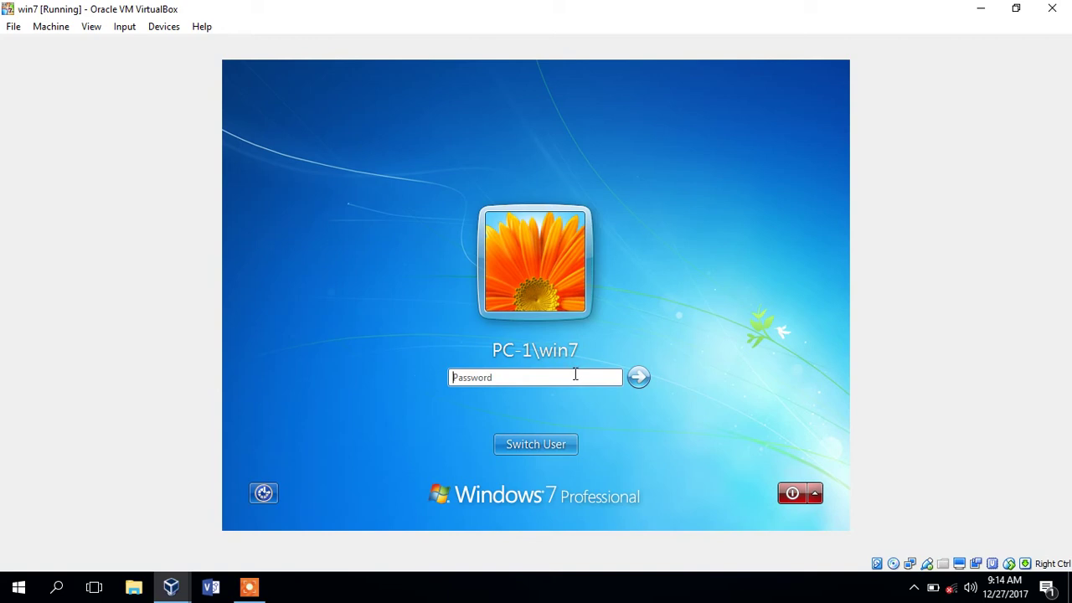
pyautogui.click(535, 444)
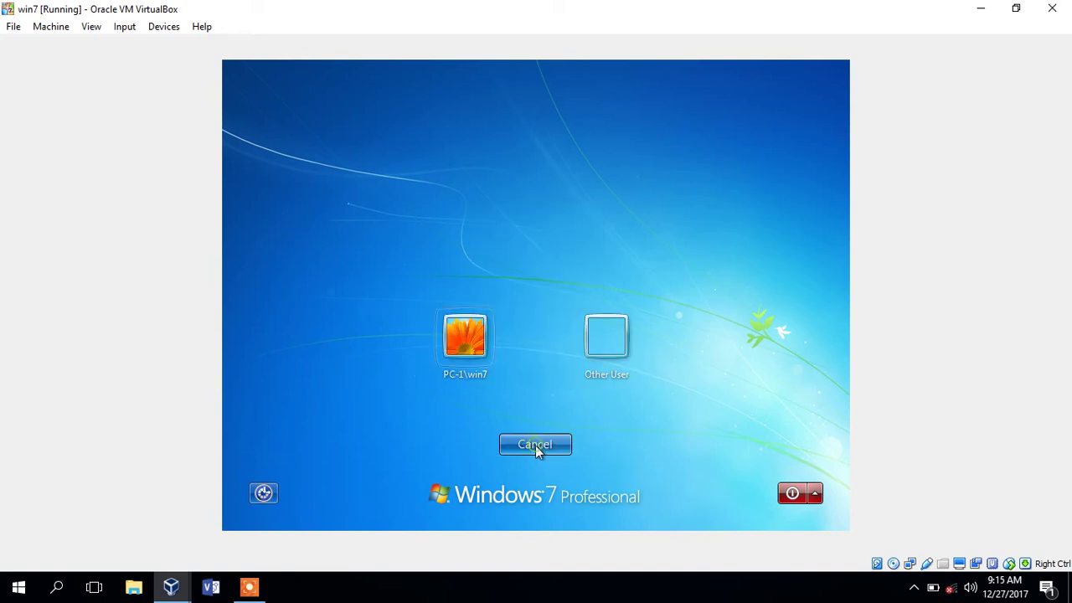
pyautogui.click(602, 340)
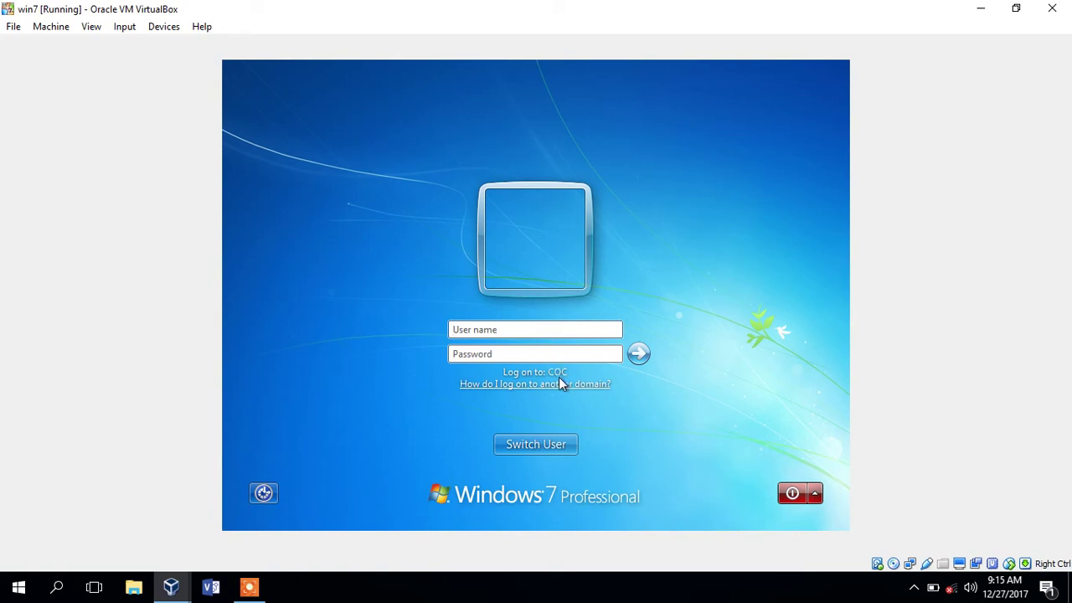
pyautogui.click(521, 326)
pyautogui.write('ituser1')
pyautogui.press('Tab')
pyautogui.write('••••••')
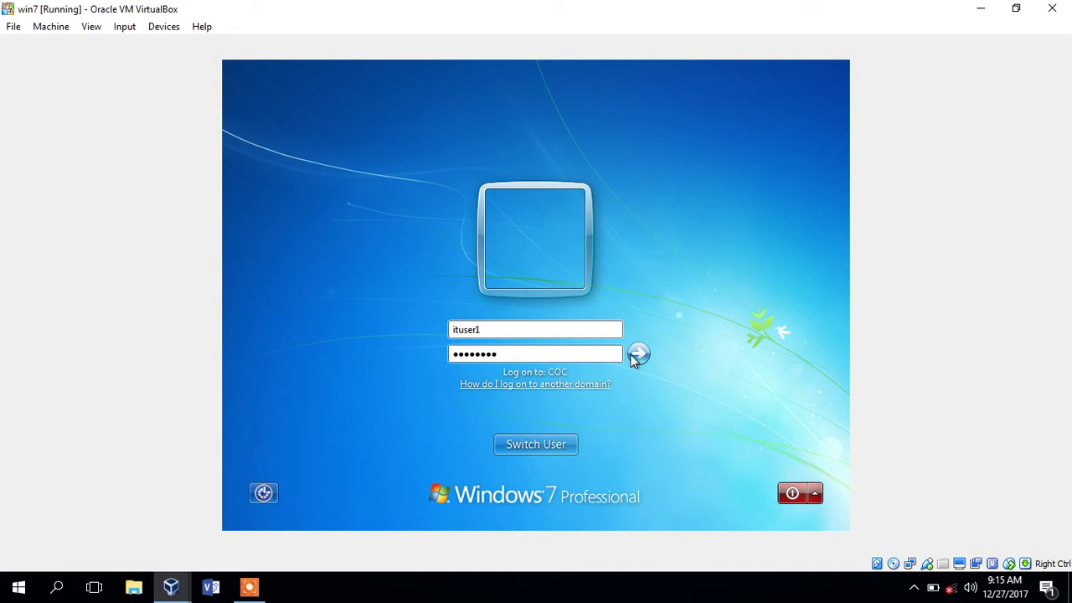
# - Log on as ituser1 and check the Start menu shows ituser1 signed in
pyautogui.click(634, 356)
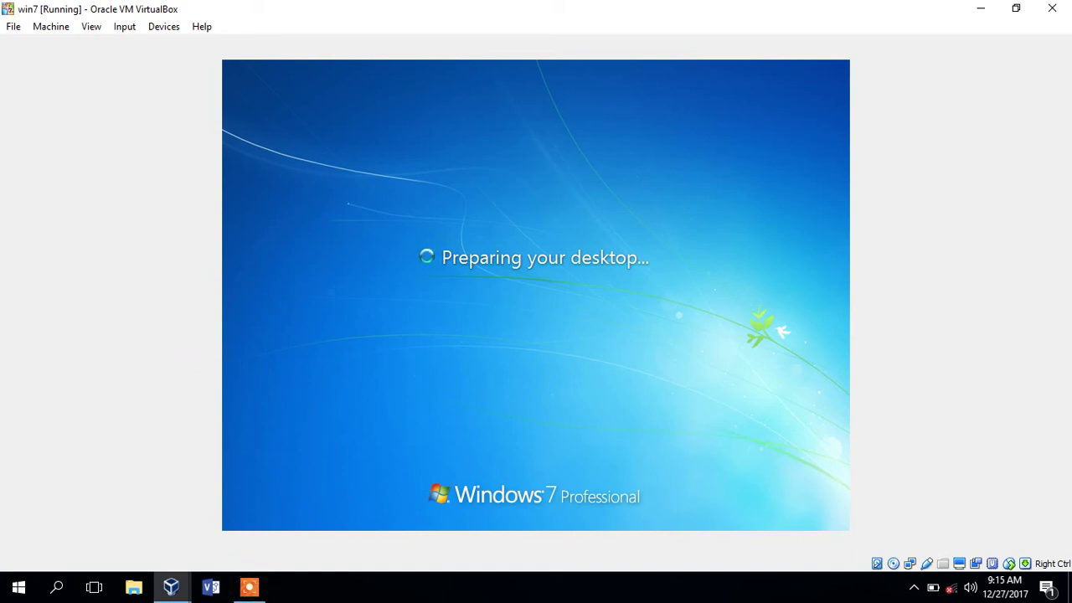
pyautogui.click(245, 589)
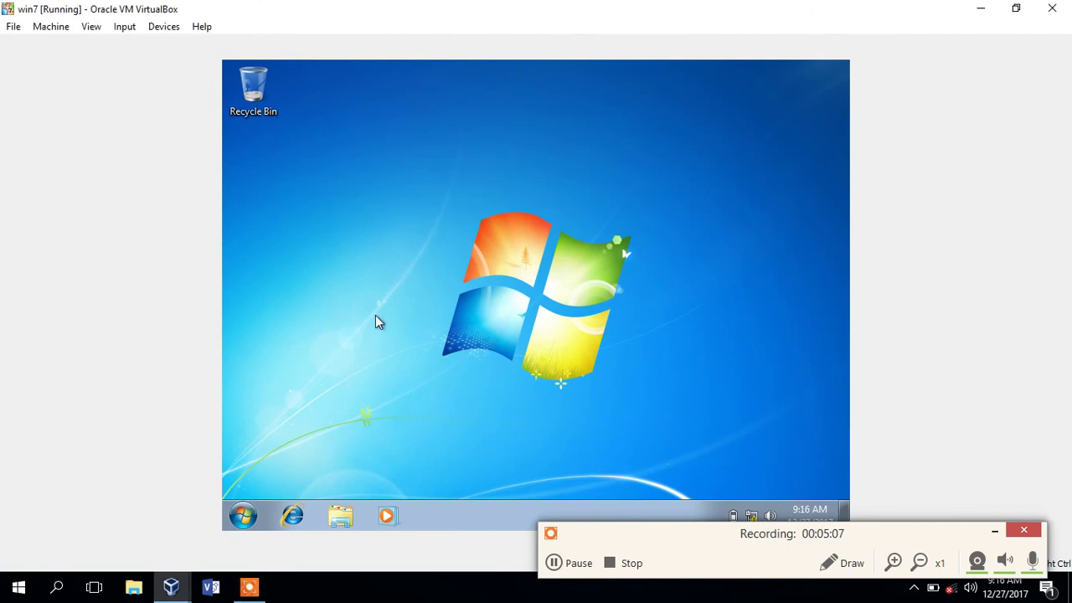
pyautogui.click(242, 515)
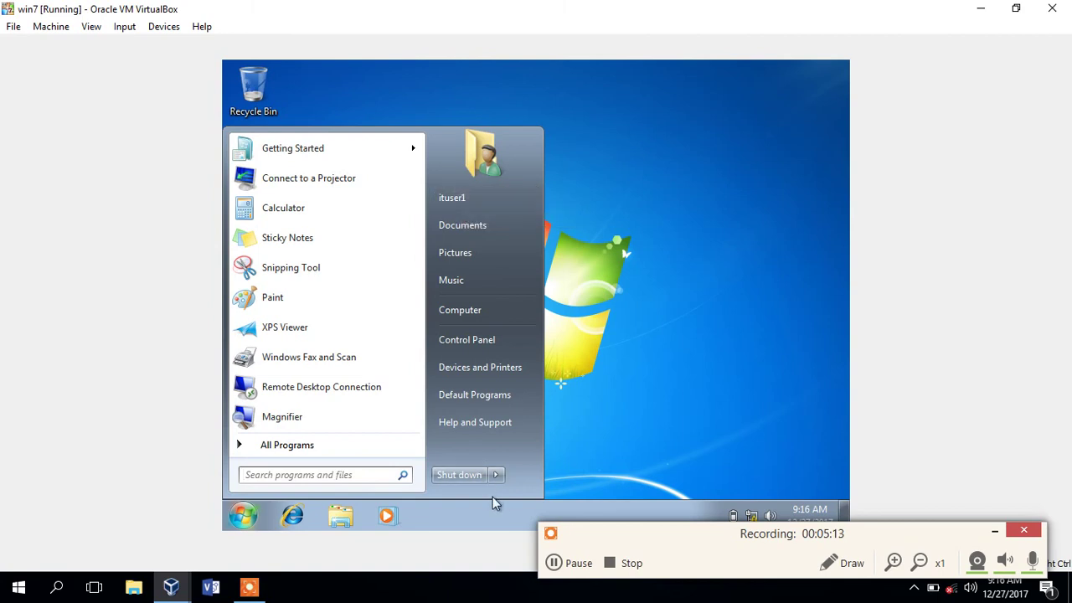
# - Switch user and try the PC-1 administrator logon twice, both rejected as incorrect password
pyautogui.moveTo(495, 475)
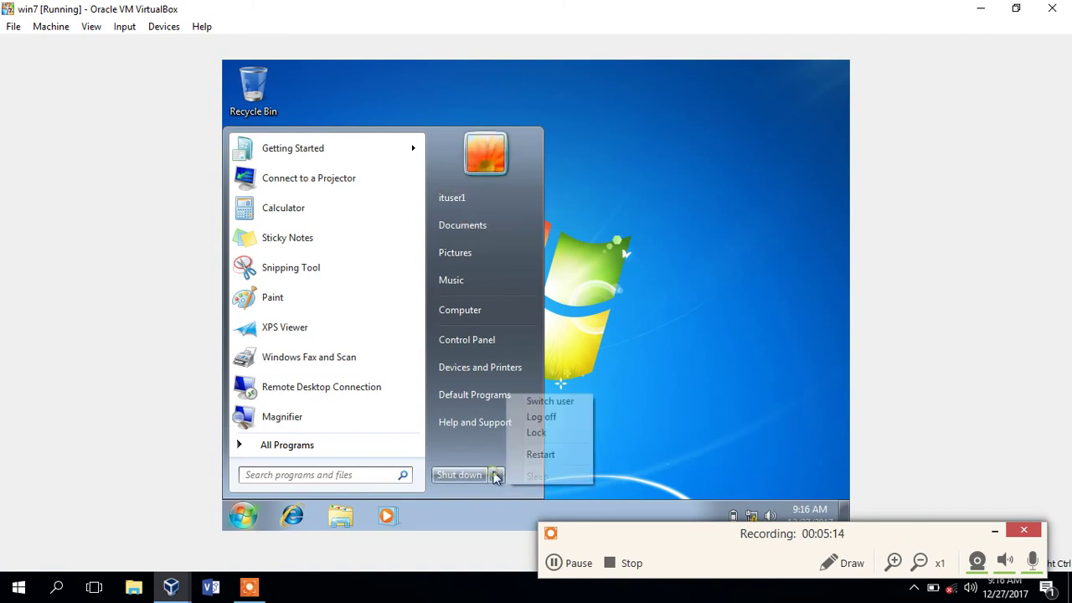
pyautogui.click(543, 402)
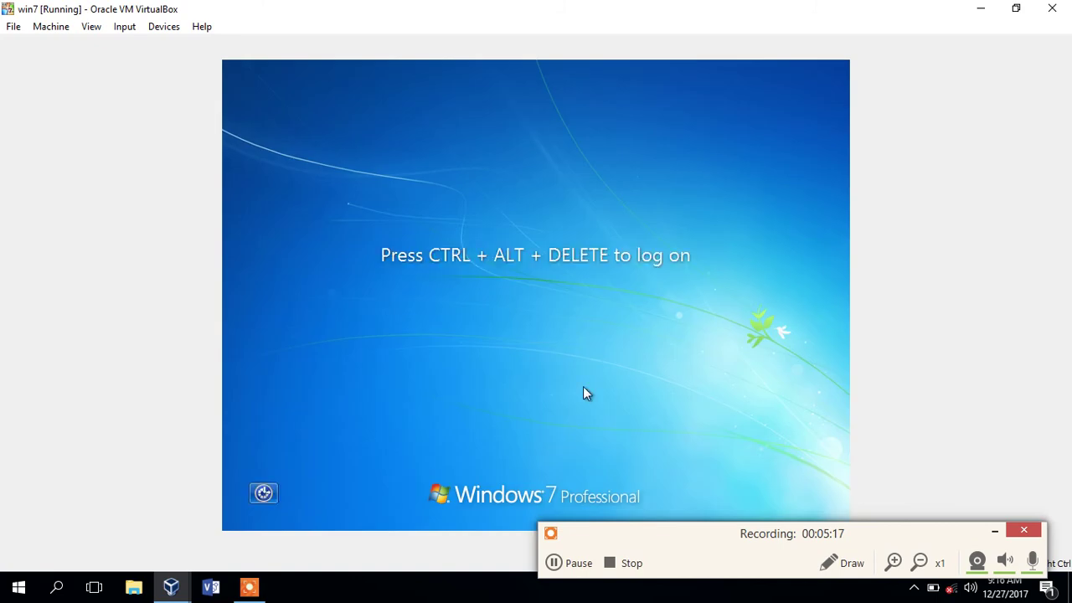
pyautogui.click(653, 546)
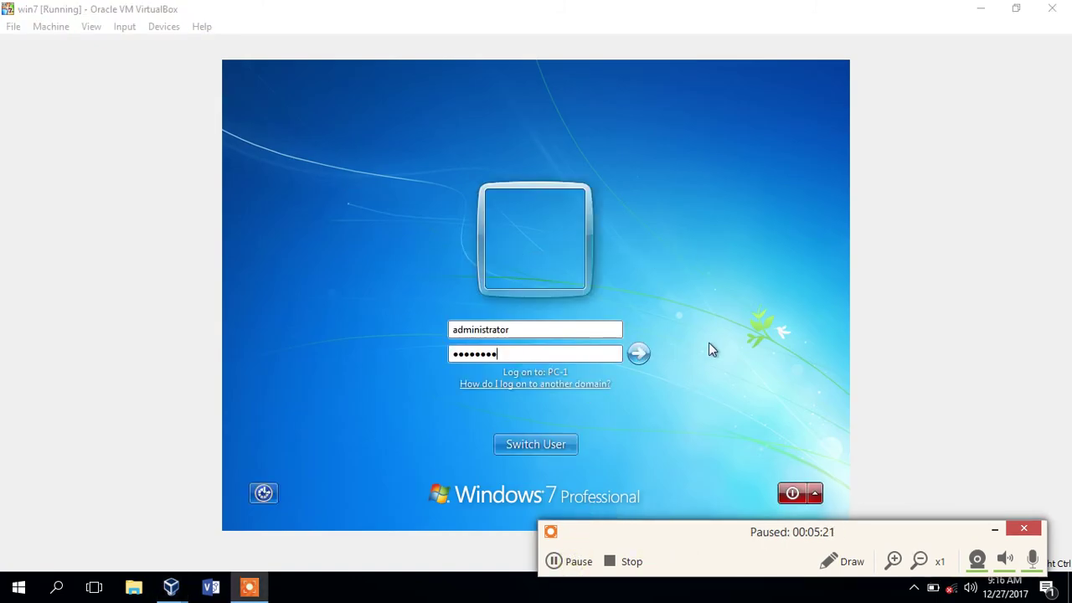
pyautogui.click(639, 355)
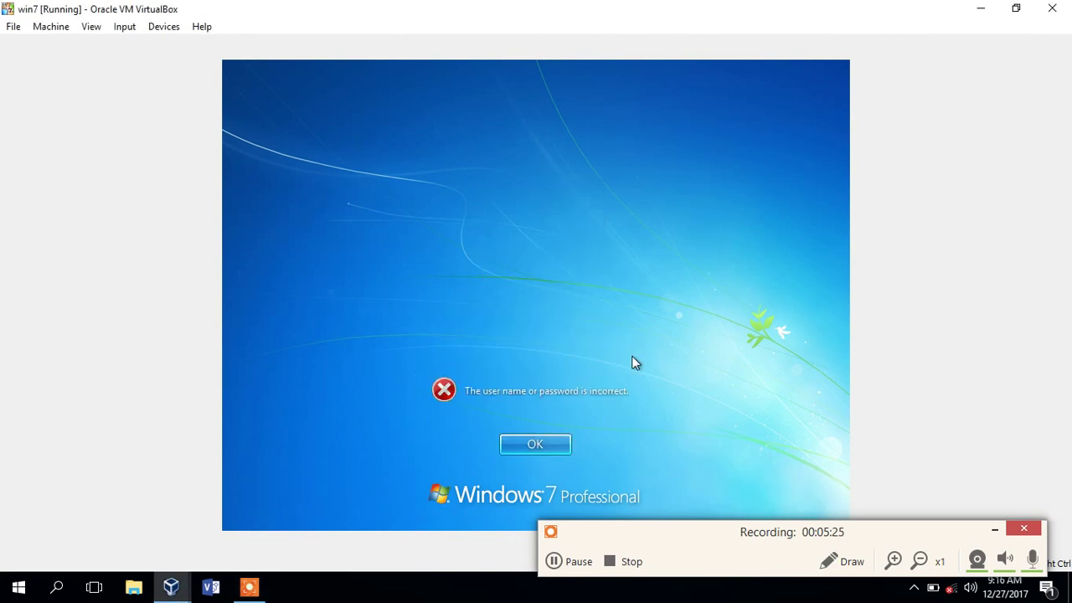
pyautogui.click(536, 450)
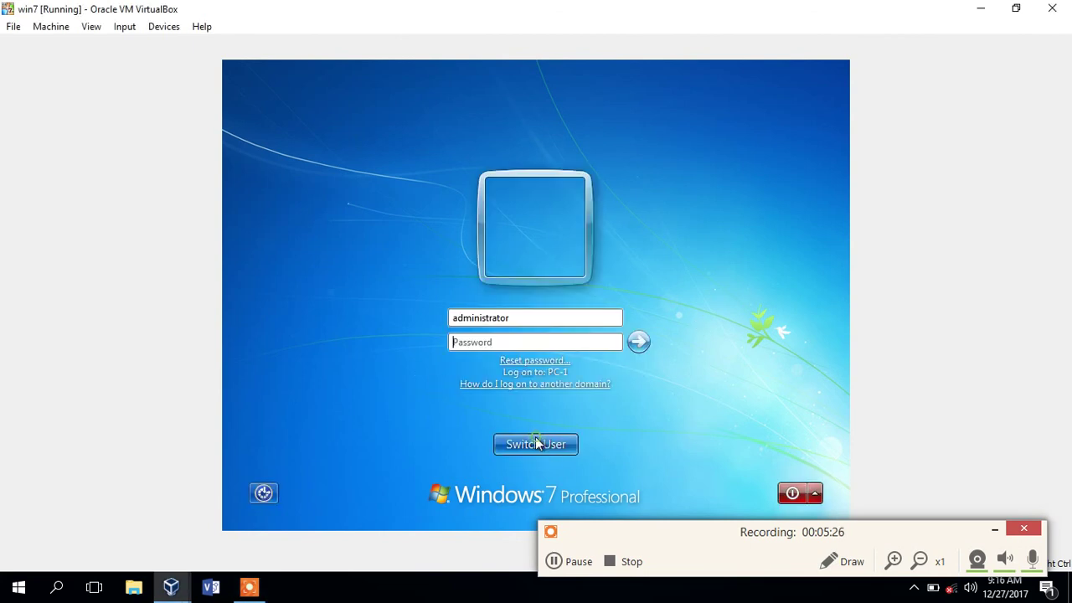
pyautogui.click(522, 344)
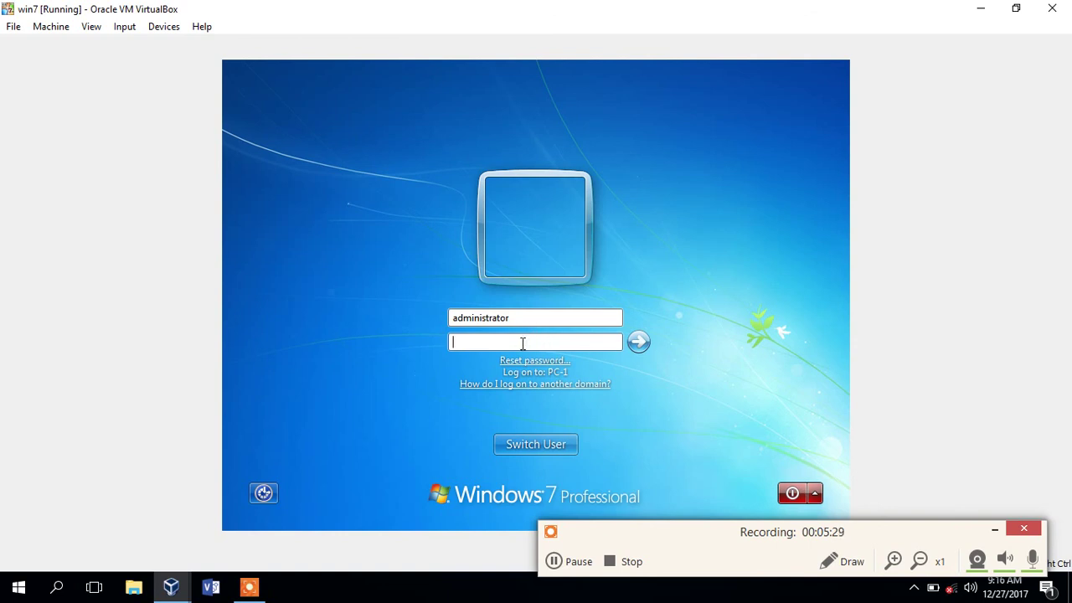
pyautogui.write('••••••••')
pyautogui.press('Return')
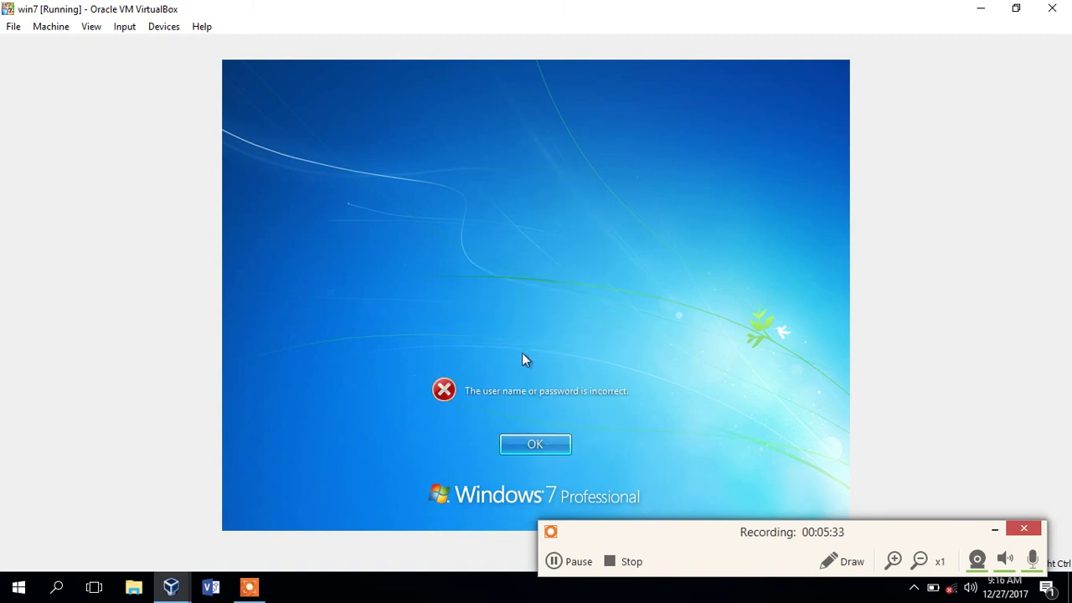
# - Dismiss the error, replace the user name with accuser1, enter its password and log on
pyautogui.click(540, 443)
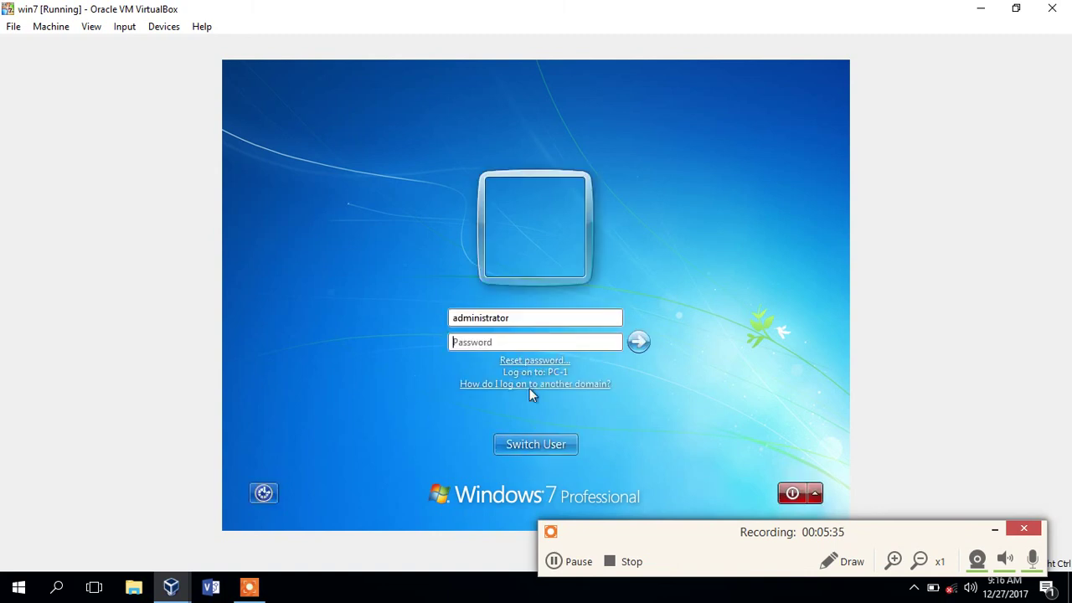
pyautogui.doubleClick(494, 319)
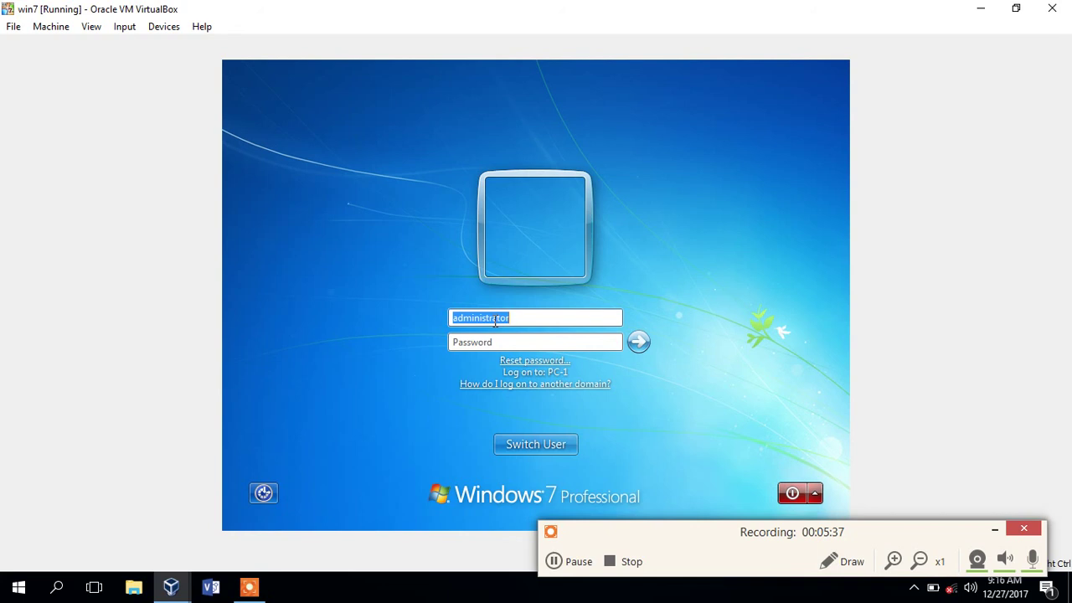
pyautogui.write('accu')
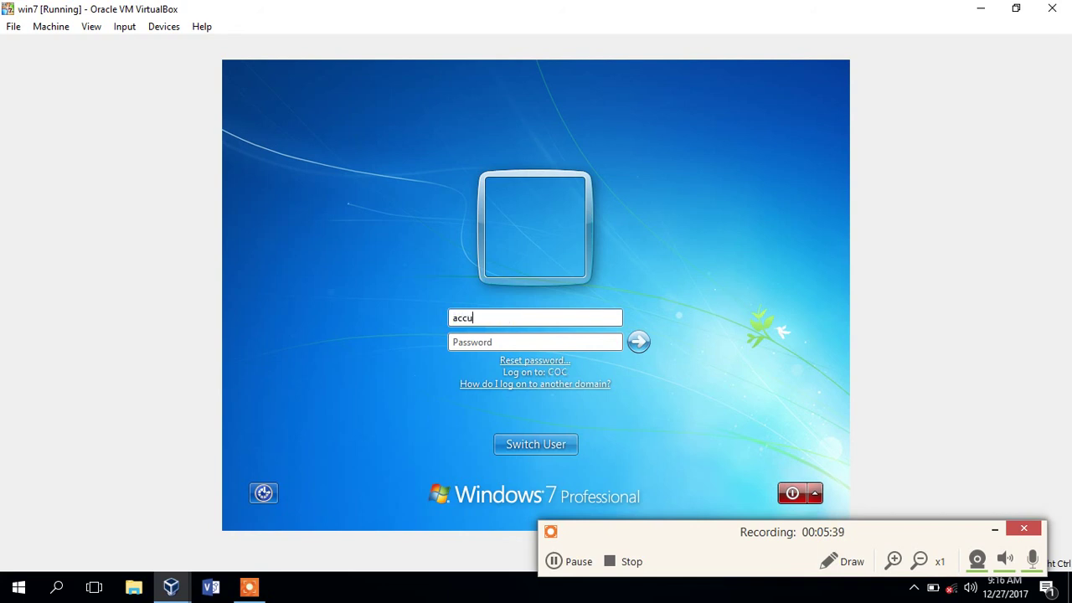
pyautogui.write('ser1')
pyautogui.click(503, 342)
pyautogui.write('******')
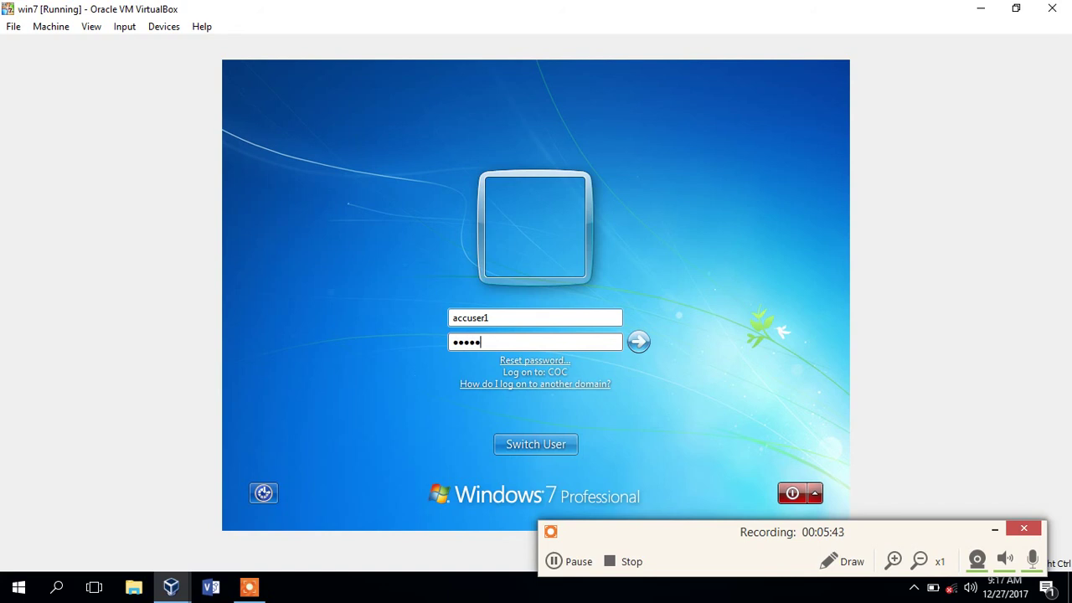
pyautogui.write('**')
pyautogui.click(639, 343)
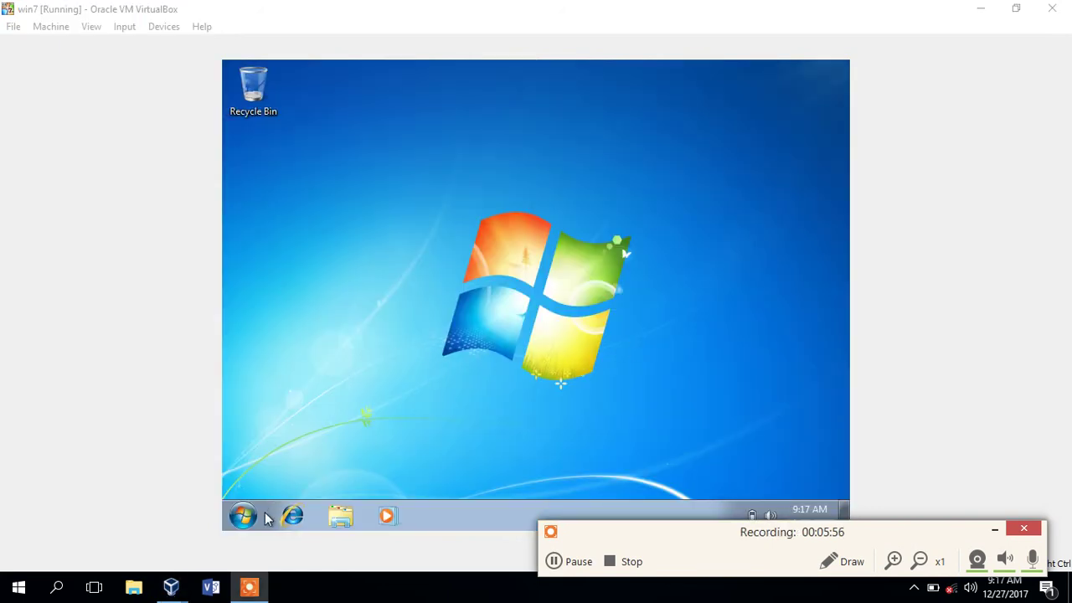
# - Open and close the Start menu to confirm accuser1 is signed in
pyautogui.click(249, 516)
pyautogui.click(248, 519)
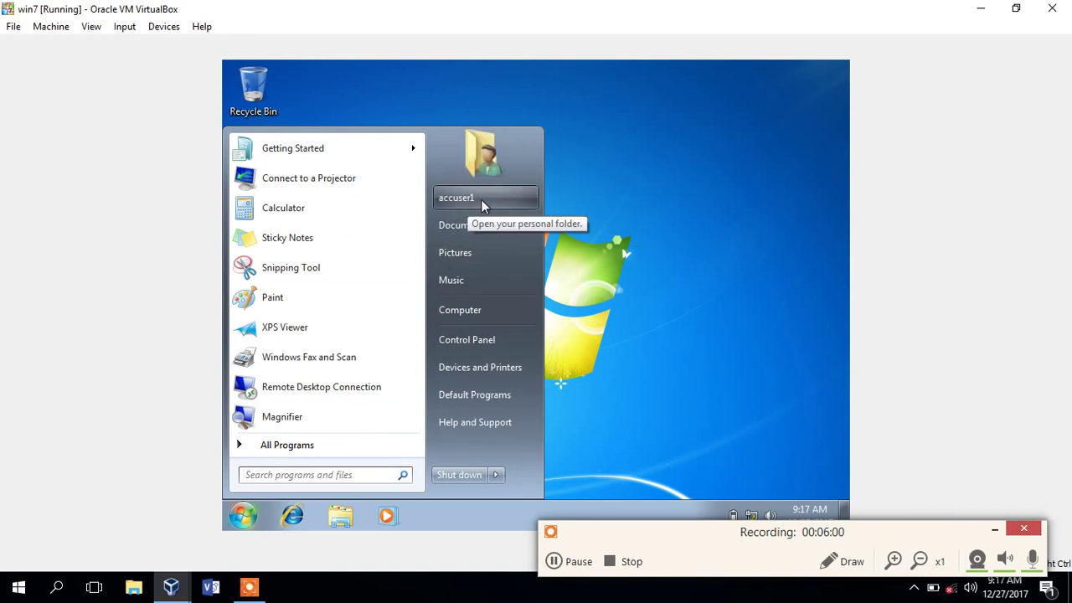
pyautogui.click(650, 233)
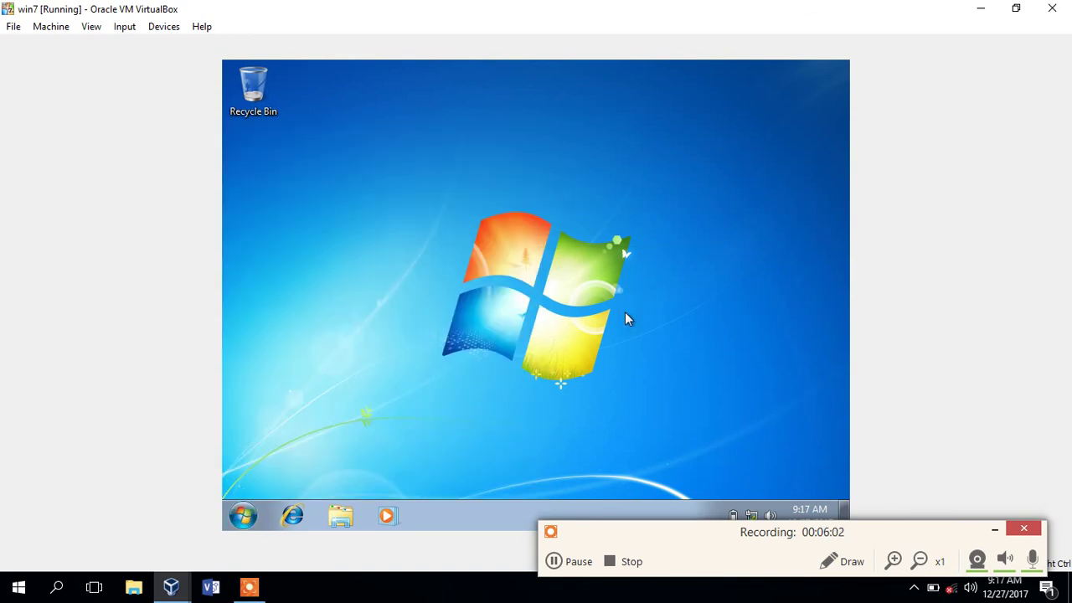